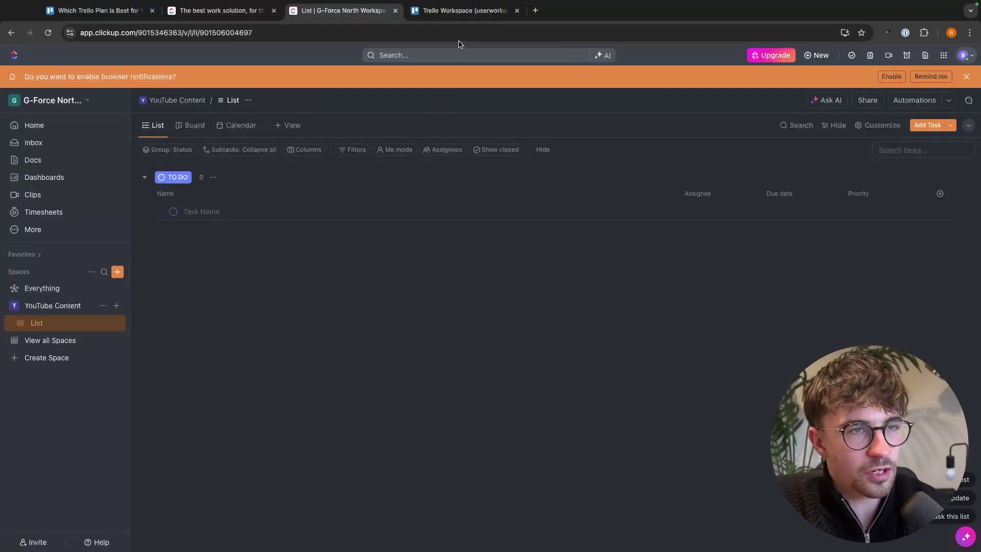
Bring up the Trello Workspace page, an empty workspace with no boards yet.
left_click(448, 18)
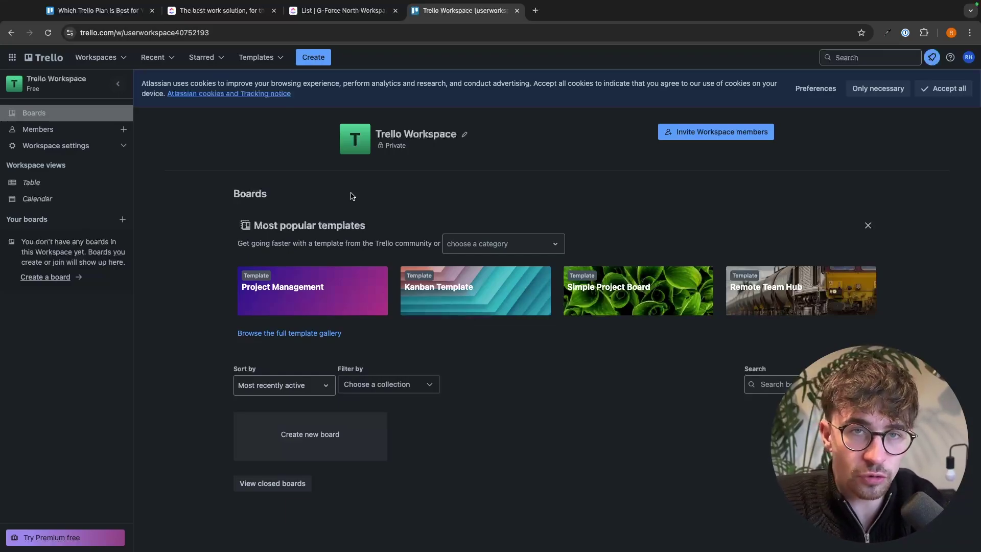
Compare ClickUp's Free Forever plan heading and price with Trello's pricing plans.
key("ctrl+1")
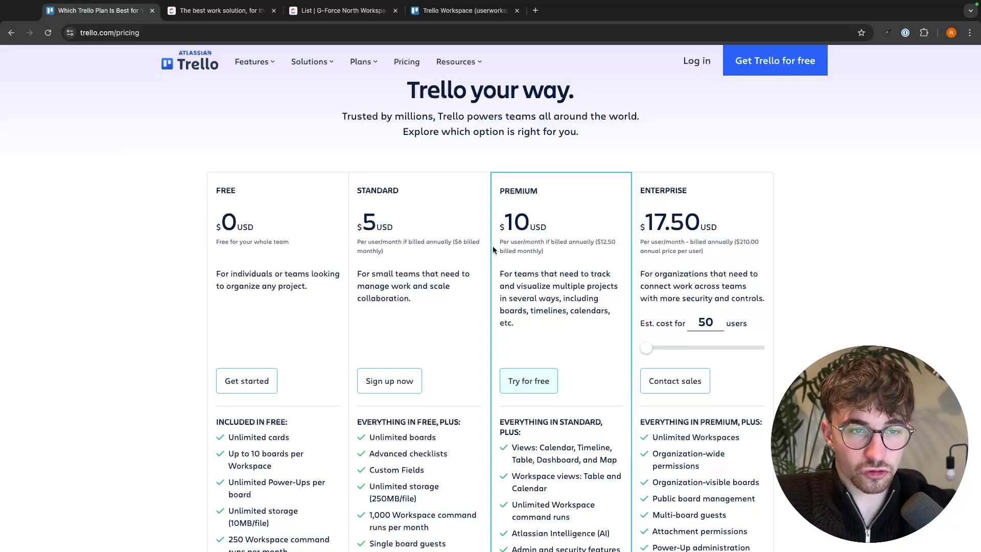
key("ctrl+2")
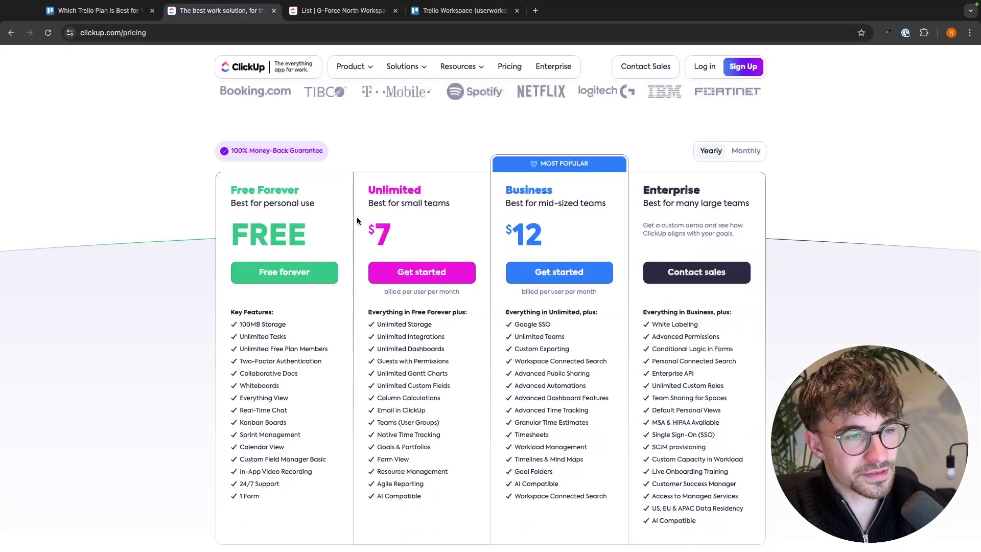
left_click_drag(243, 234, 331, 228)
left_click(323, 221)
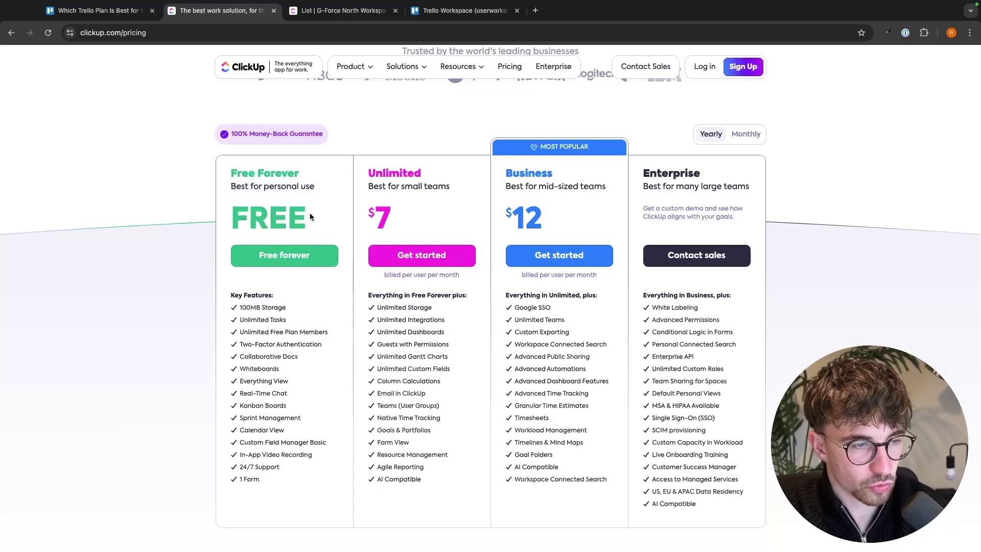
key("ctrl+1")
scroll(320, 167, "down", 3)
left_click(235, 11)
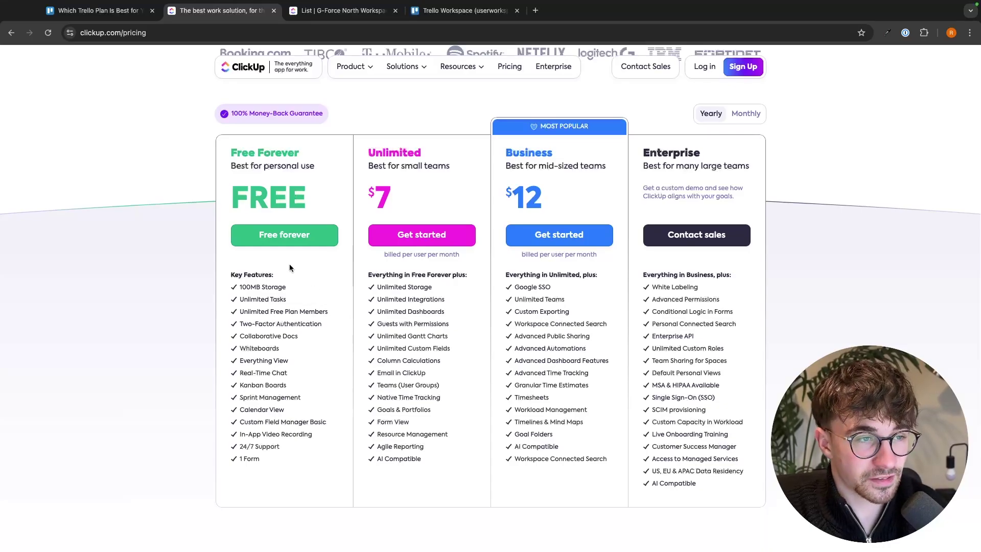
left_click_drag(224, 149, 314, 149)
Check the 100MB storage in ClickUp's Free Forever plan against Trello's plans.
key("ctrl+1")
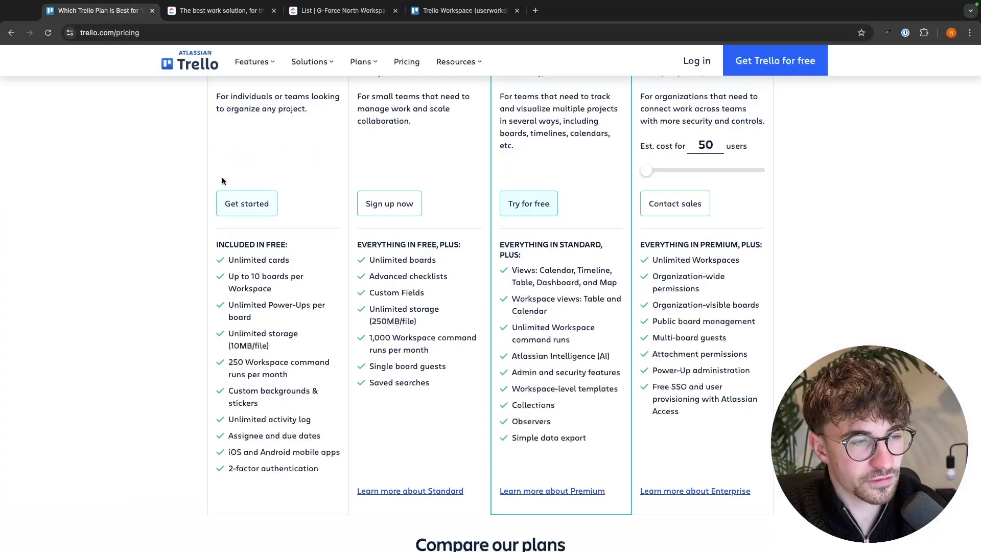
scroll(222, 180, "up", 3)
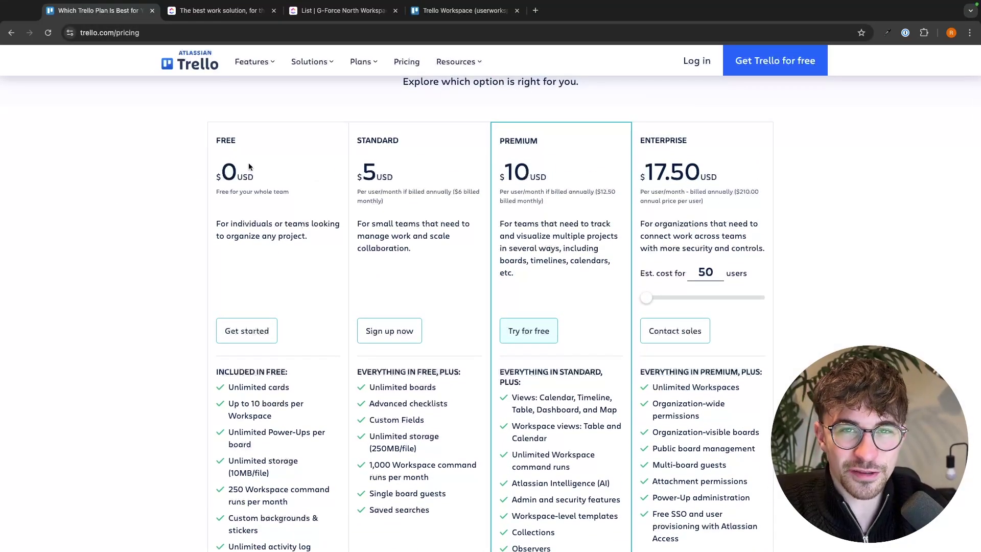
scroll(199, 281, "down", 2)
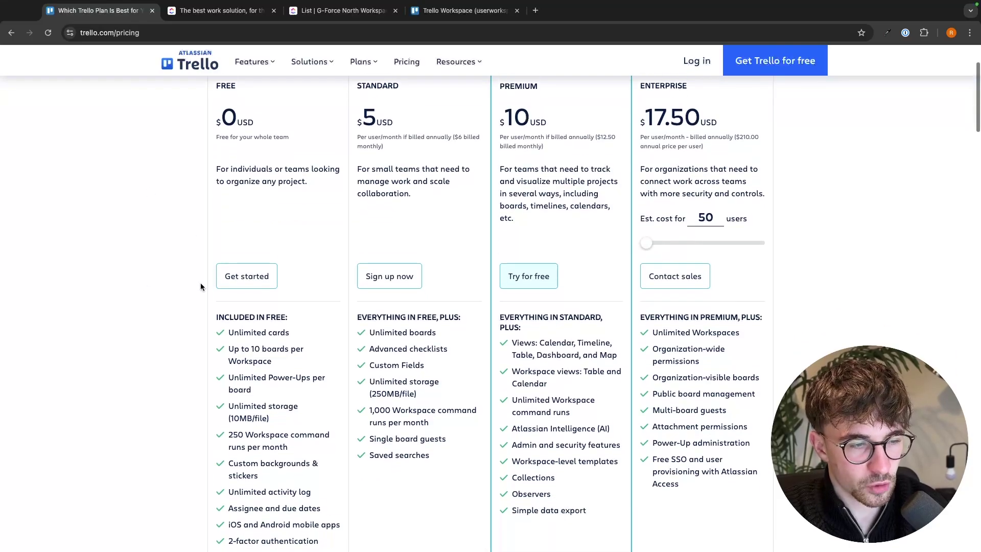
key("ctrl+2")
left_click_drag(239, 275, 287, 280)
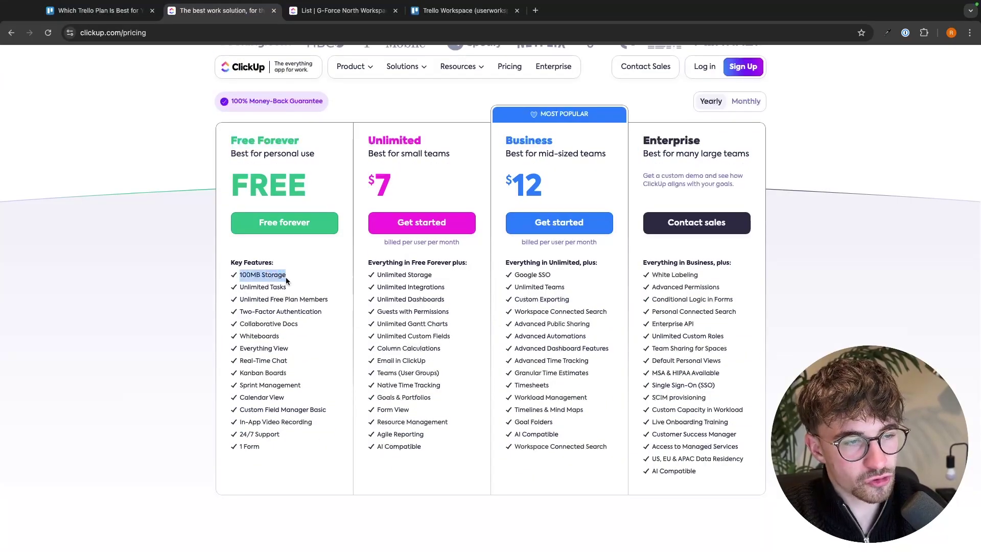
left_click(301, 277)
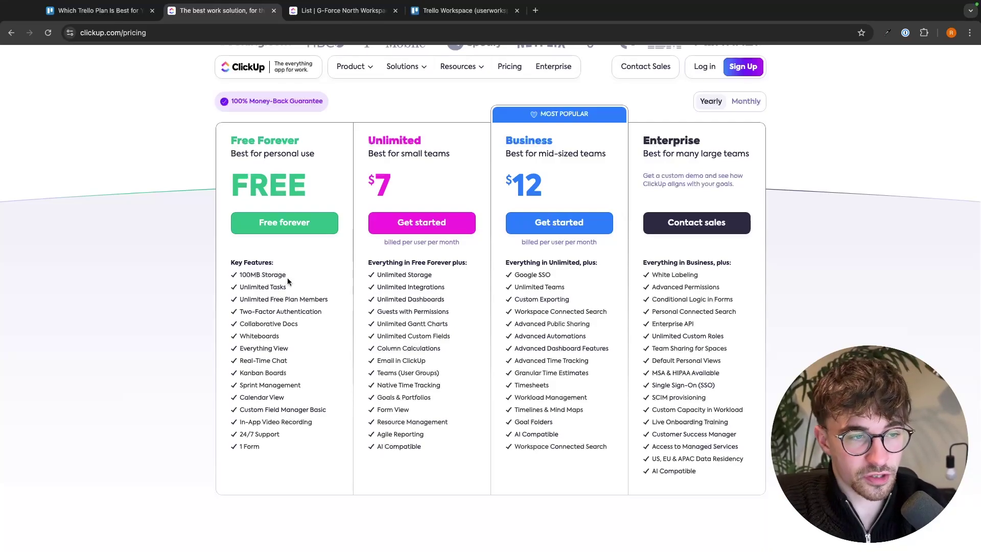
Check Trello's Free plan storage: unlimited storage with a 10MB/file limit.
key("ctrl+shift+Tab")
scroll(287, 337, "down", 1)
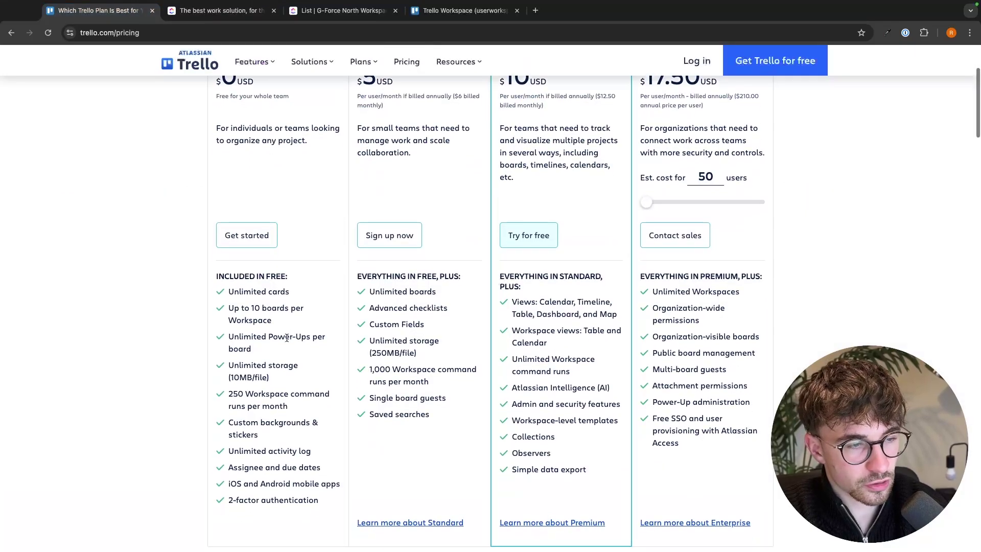
left_click_drag(228, 367, 332, 366)
left_click(300, 366)
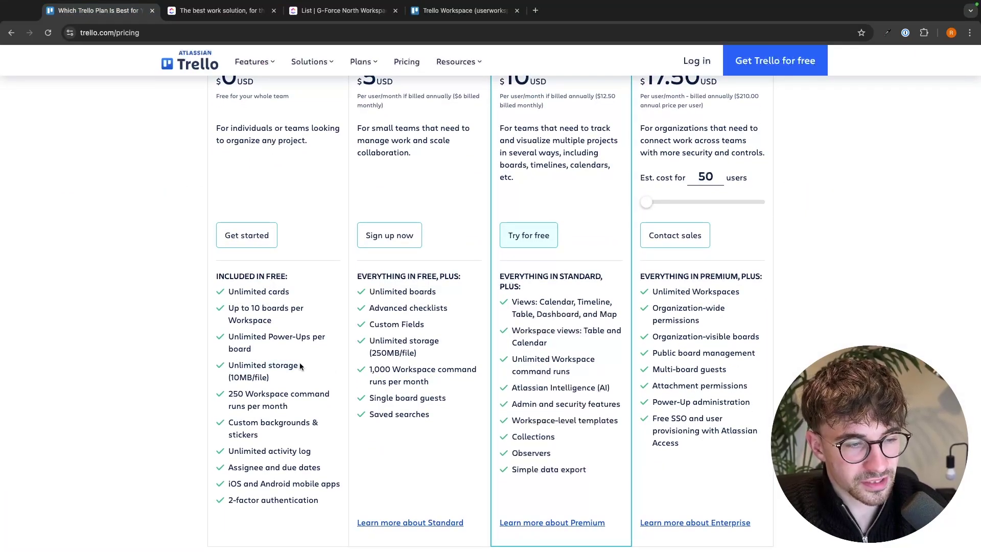
mouse_move(275, 384)
left_mouse_down()
mouse_move(209, 383)
mouse_move(284, 384)
left_mouse_up()
left_click(227, 383)
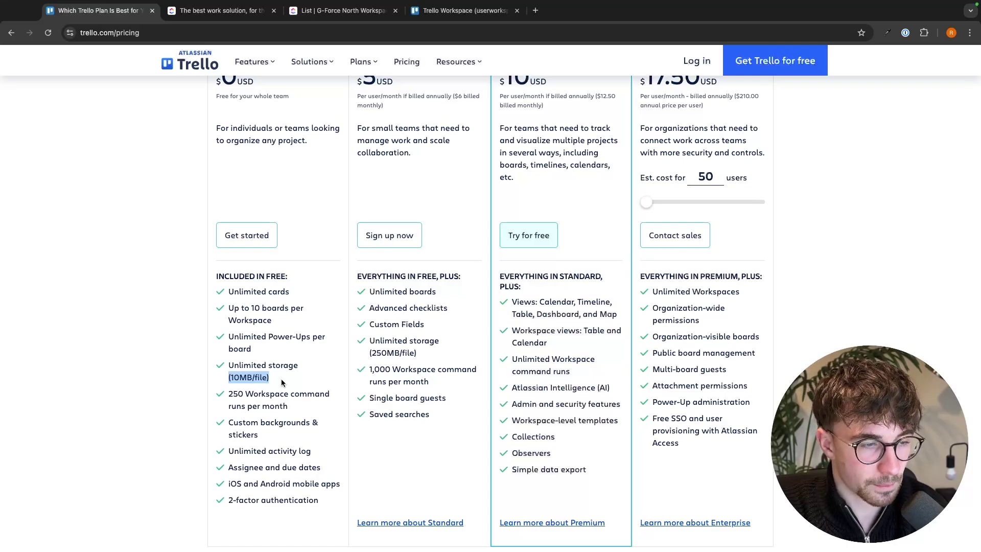
key("ctrl+Tab")
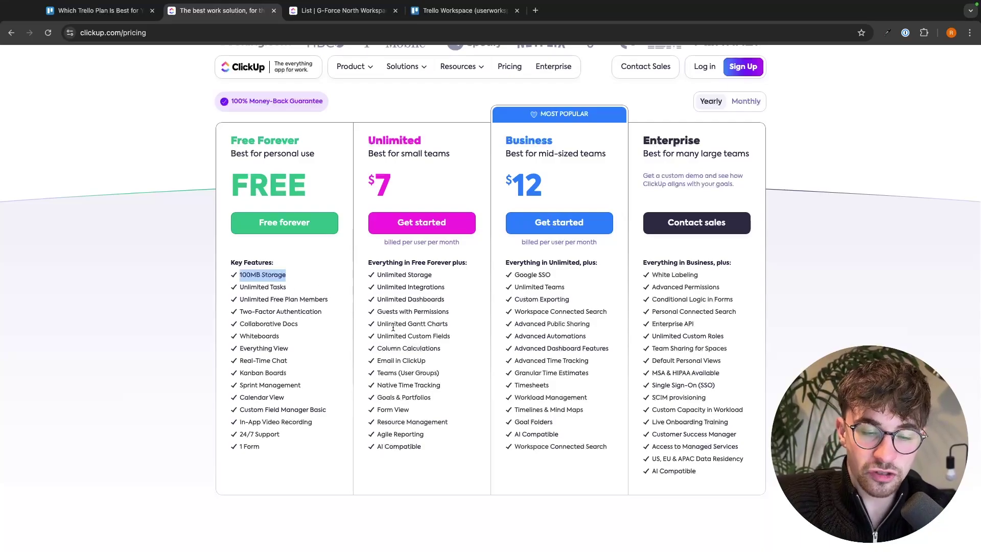
Show storage details for ClickUp's Free Forever 100MB and Unlimited plan storage.
left_click(281, 275)
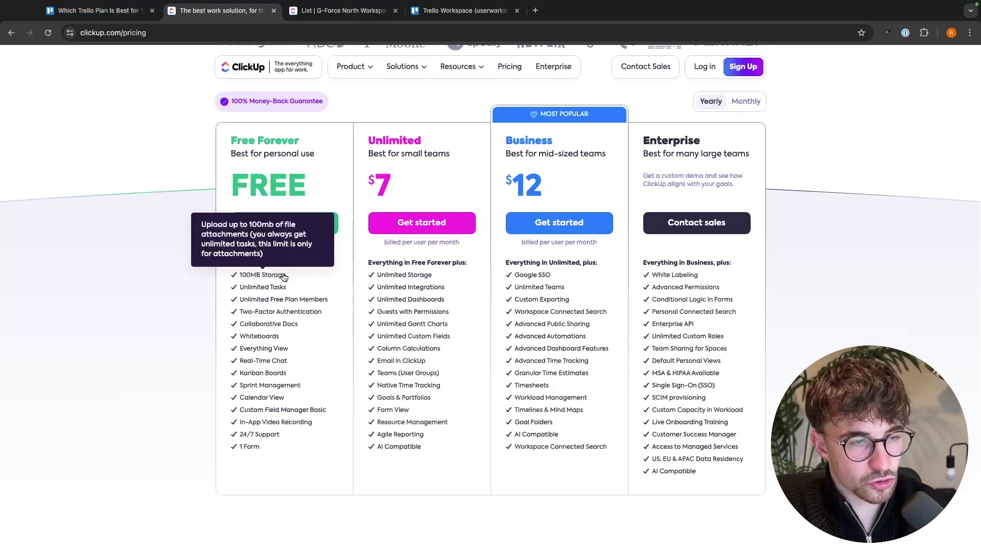
left_click(432, 279)
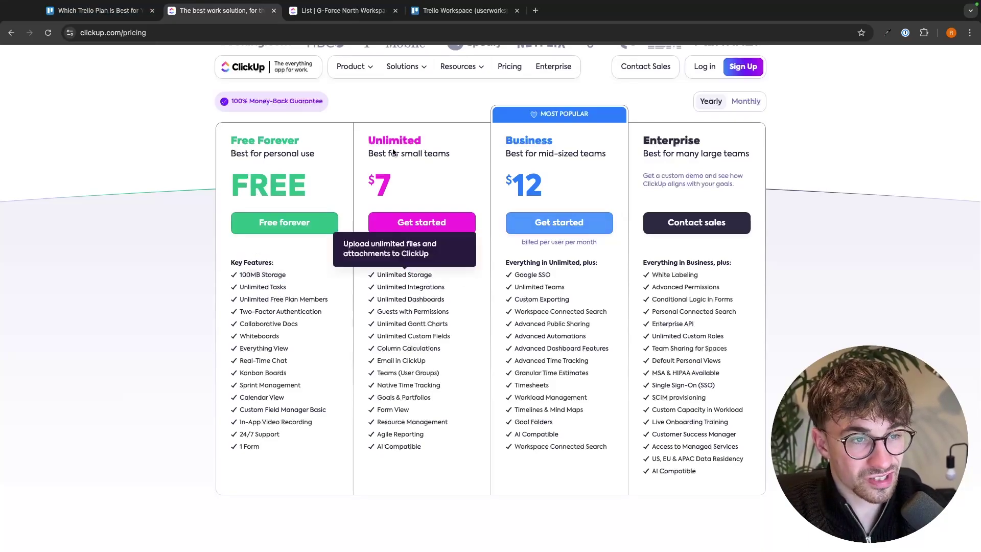
left_click(376, 275)
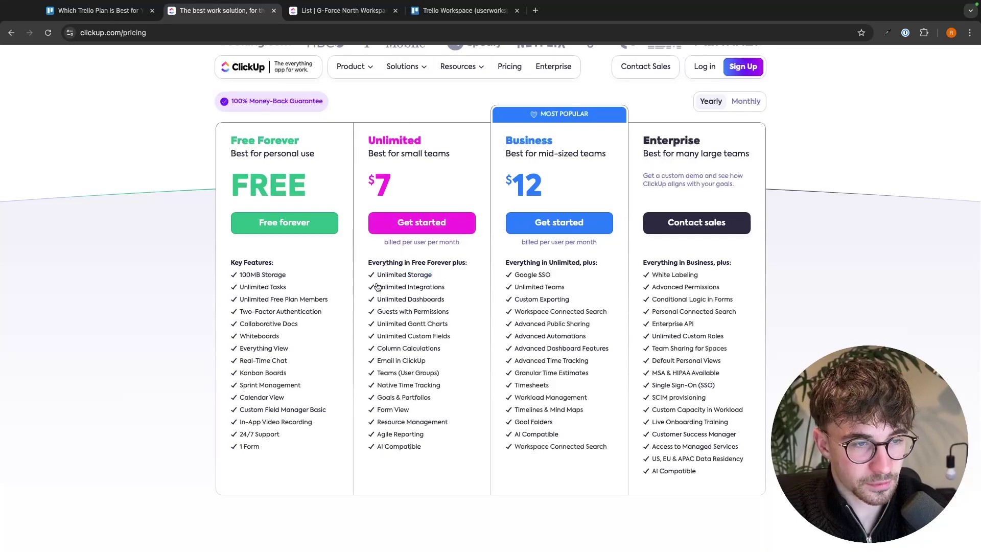
left_click_drag(376, 275, 446, 277)
left_click(450, 278)
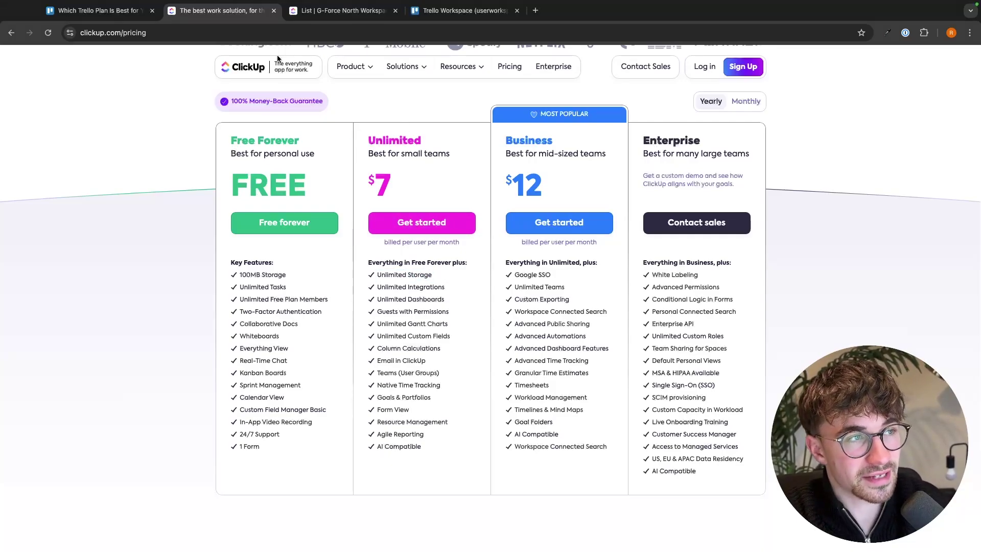
Check Trello's Standard plan storage: unlimited storage with a 250MB/file limit.
left_click(98, 11)
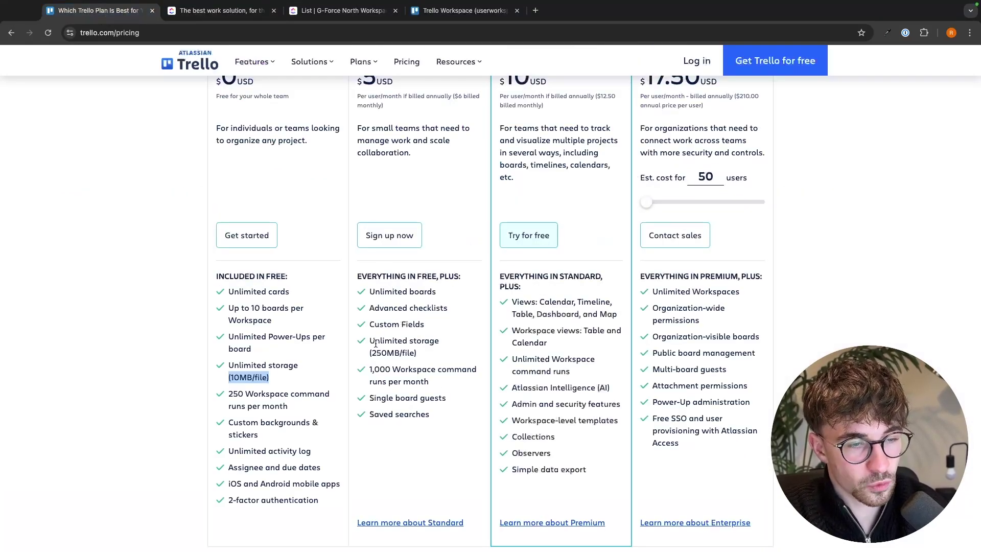
left_click_drag(368, 341, 468, 345)
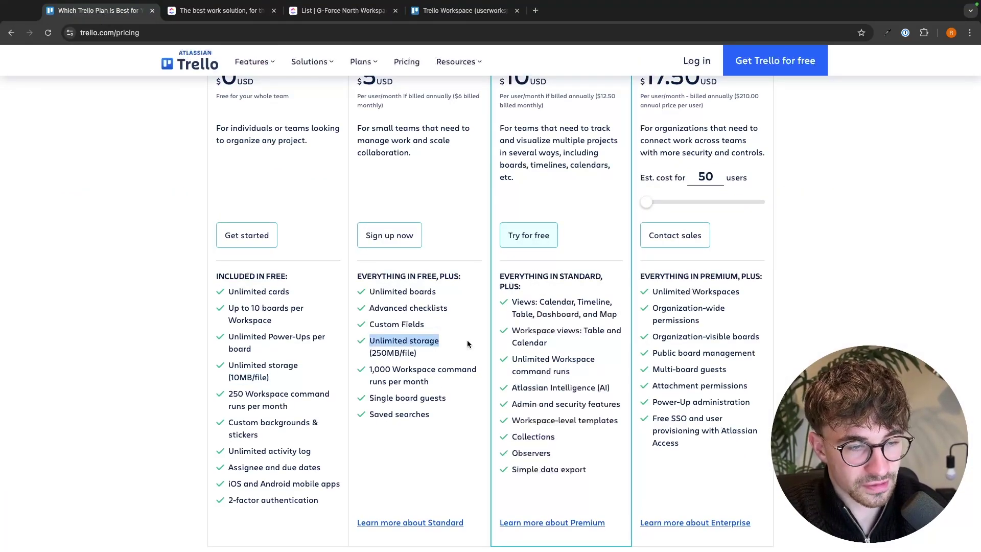
left_click_drag(368, 353, 439, 356)
left_click(435, 354)
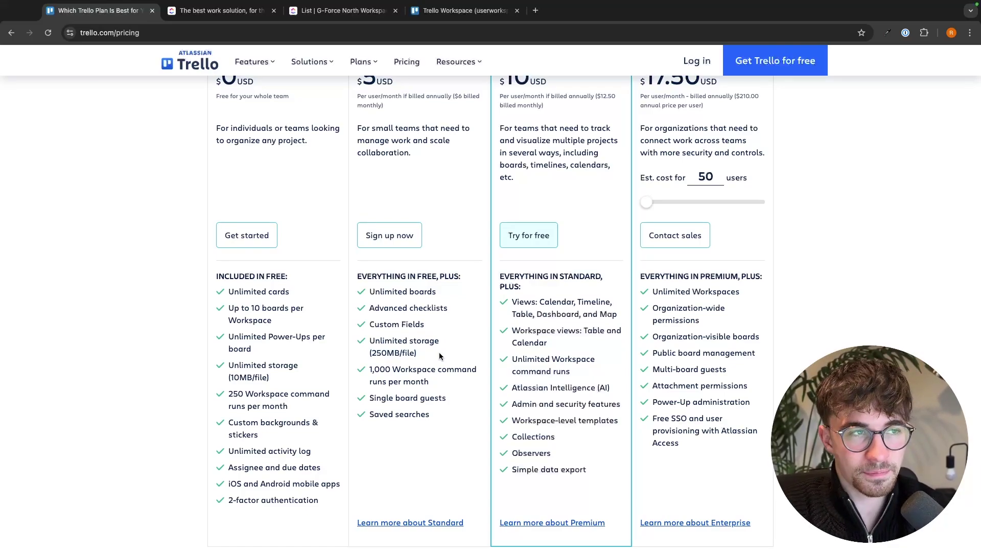
left_click(204, 11)
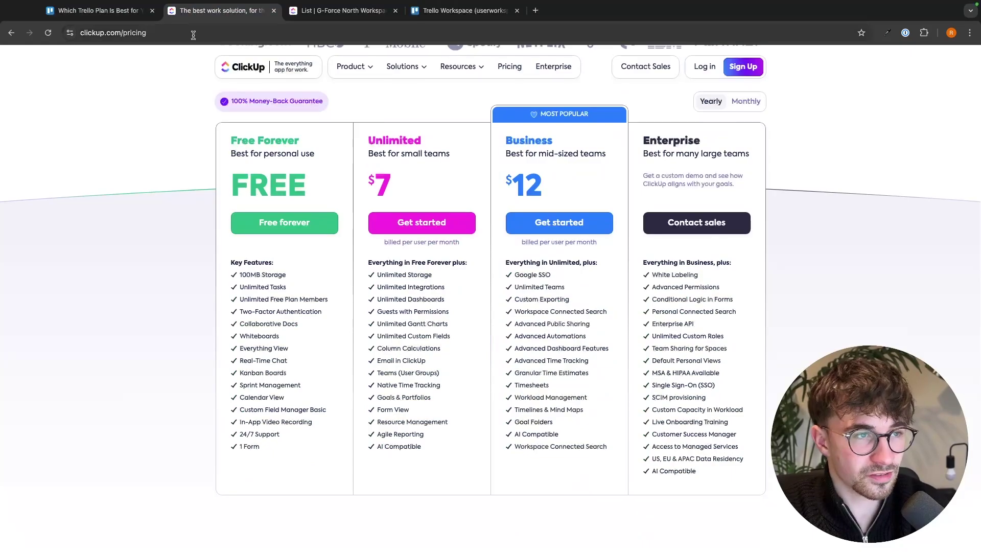
Review Trello's Free plan limits: unlimited cards and a 10-board limit.
key("ctrl+shift+Tab")
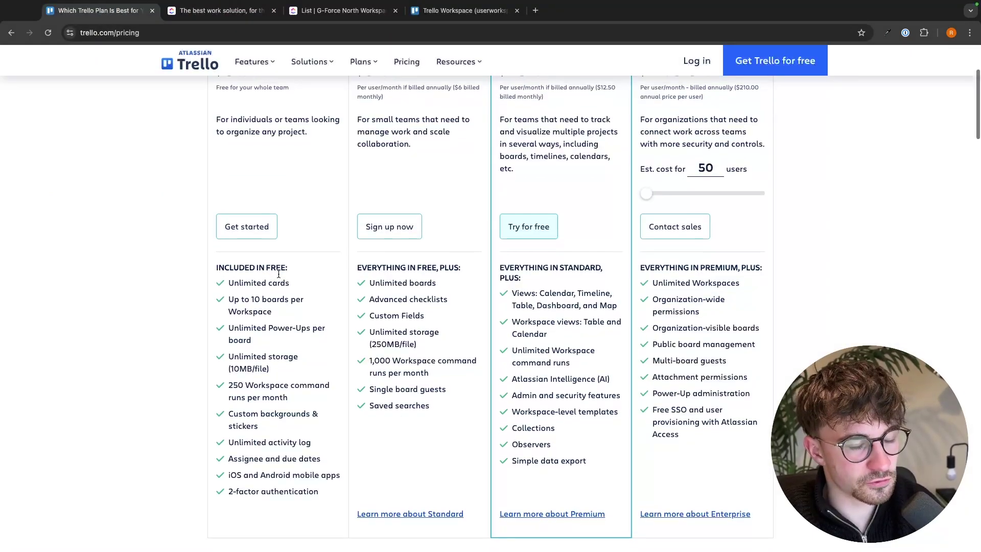
left_click_drag(226, 281, 302, 283)
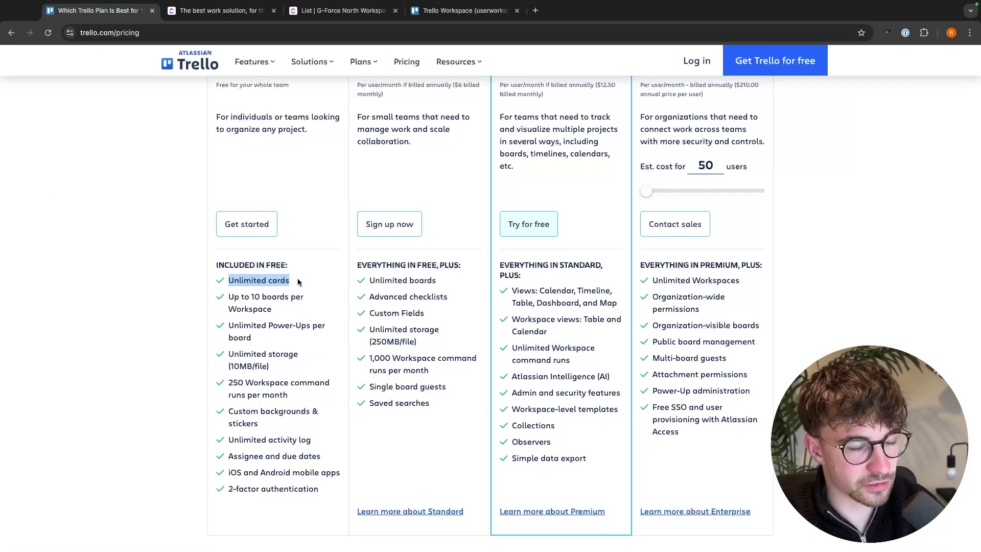
left_click(300, 282)
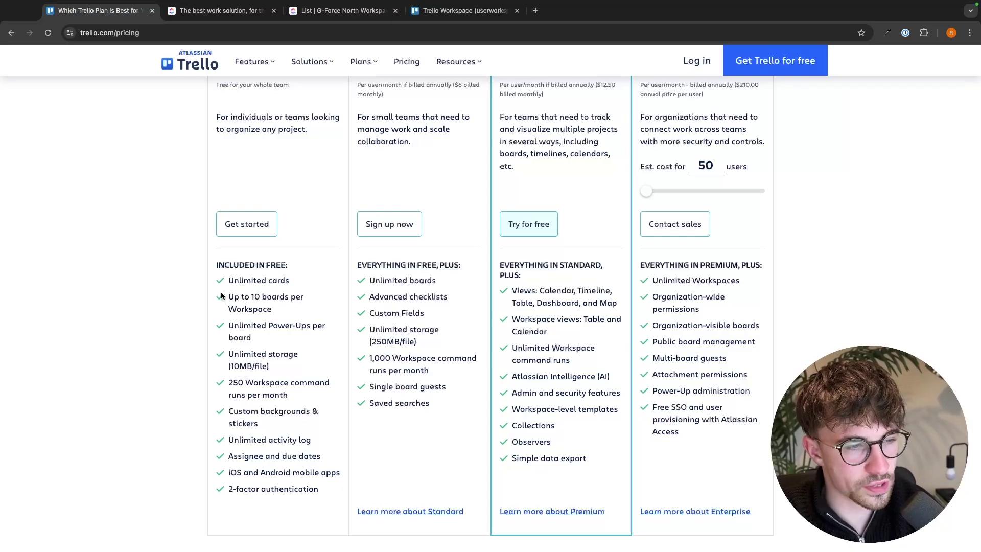
left_click_drag(225, 296, 288, 314)
left_click(287, 311)
key("ctrl+Tab")
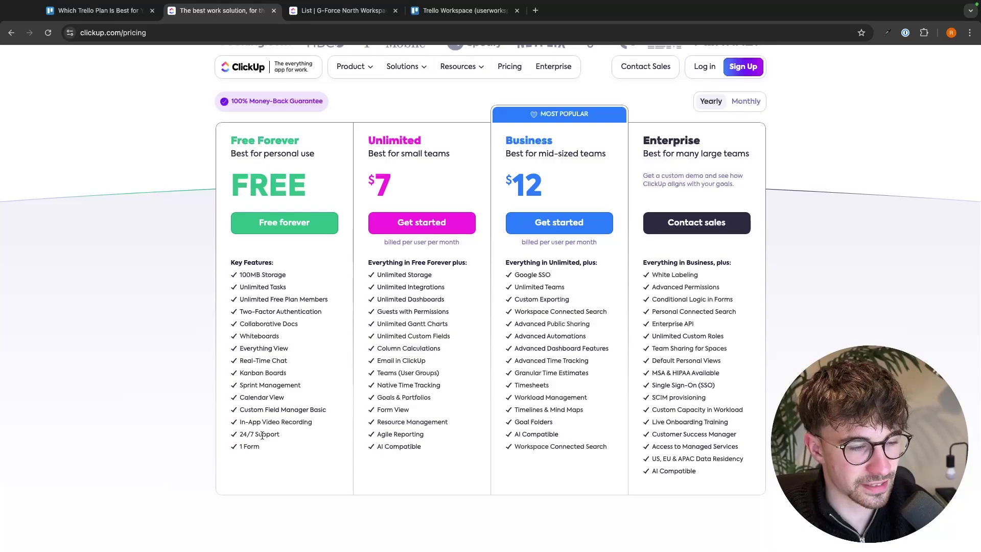
scroll(261, 435, "up", 1)
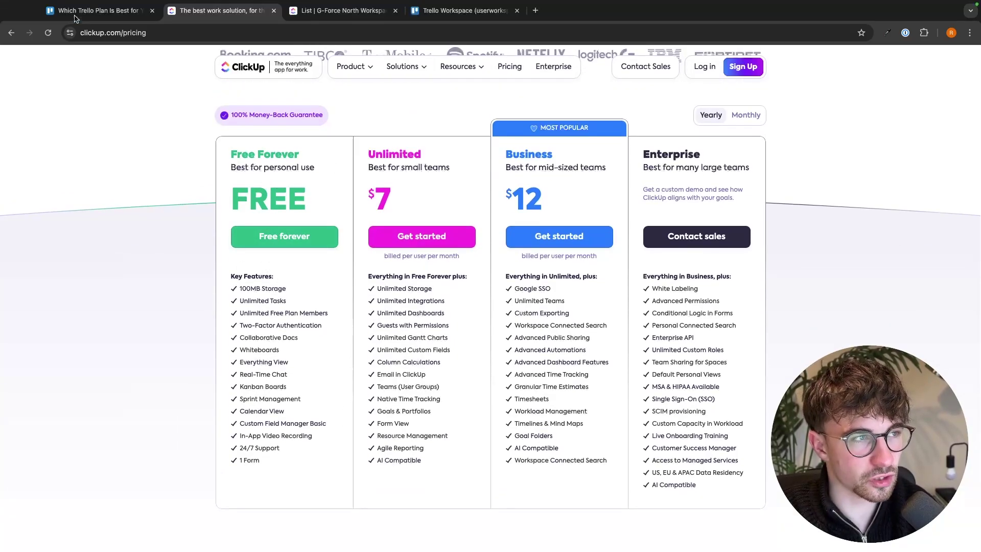
Compare Trello's Standard plan price with ClickUp's Unlimited $7 and Business $12 per user.
left_click(75, 16)
scroll(217, 201, "up", 3)
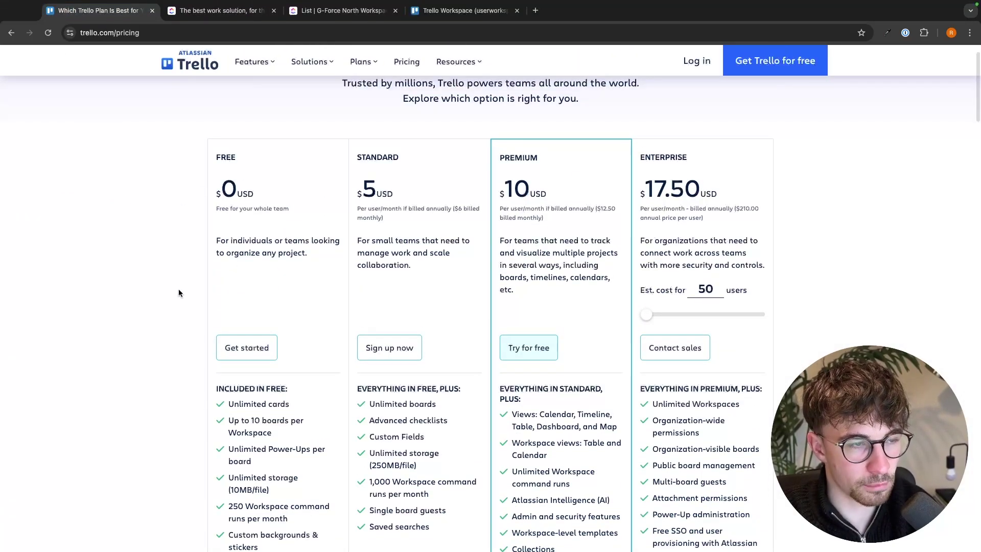
left_click(219, 11)
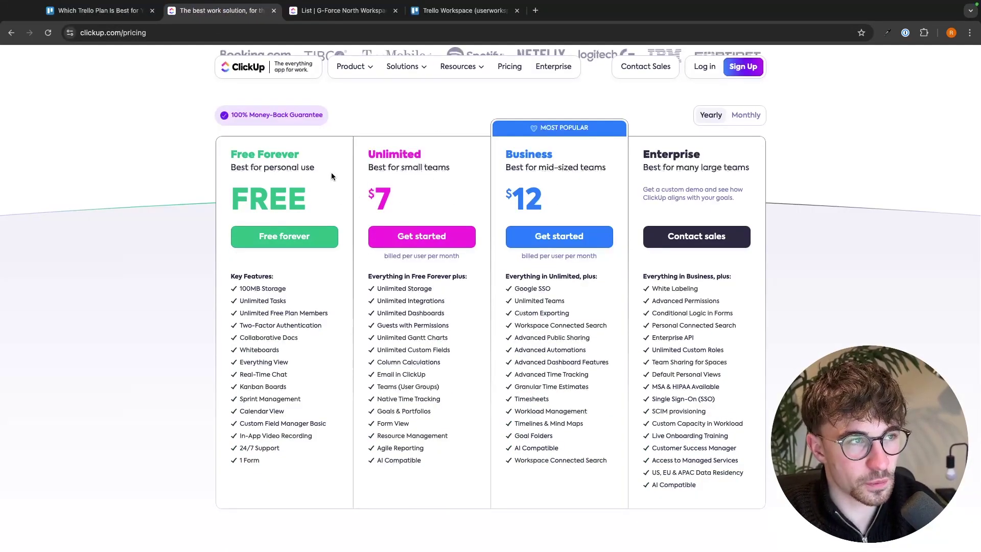
left_click(97, 10)
left_click_drag(356, 154, 420, 219)
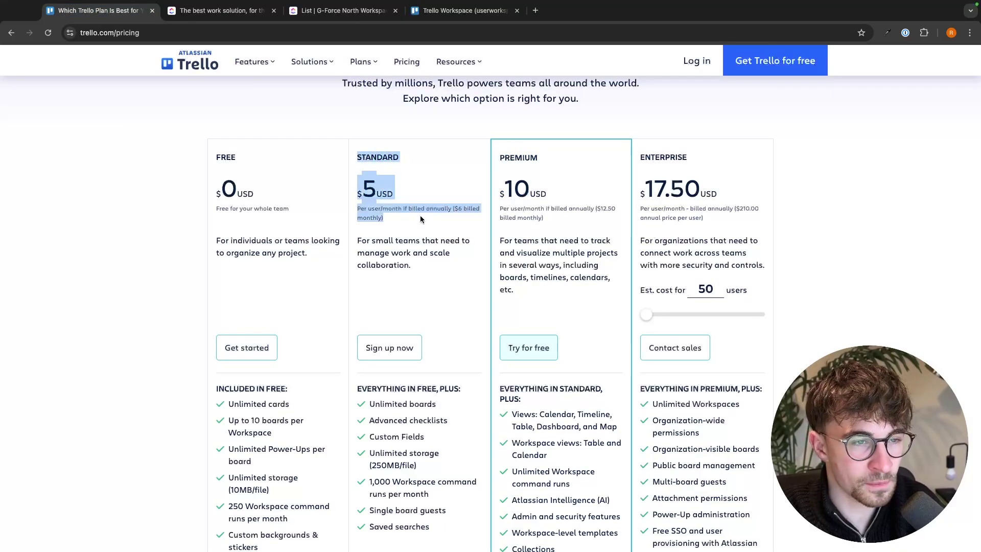
left_click(421, 218)
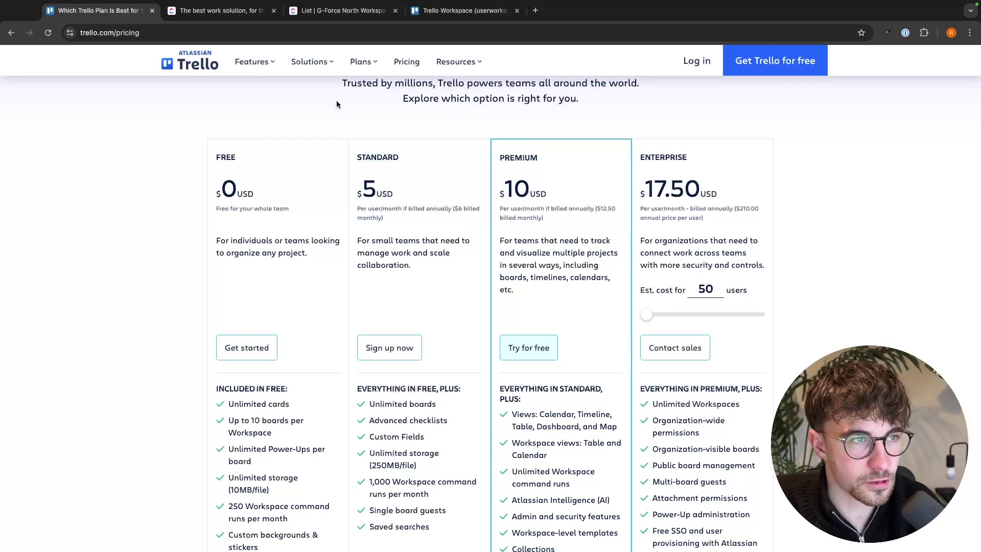
left_click(231, 11)
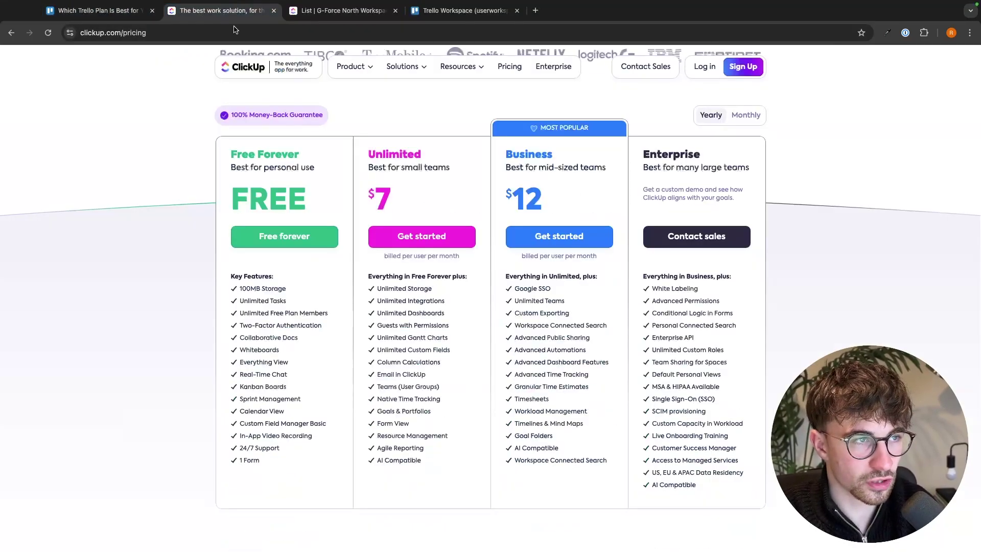
left_click_drag(551, 202, 232, 154)
left_click(236, 156)
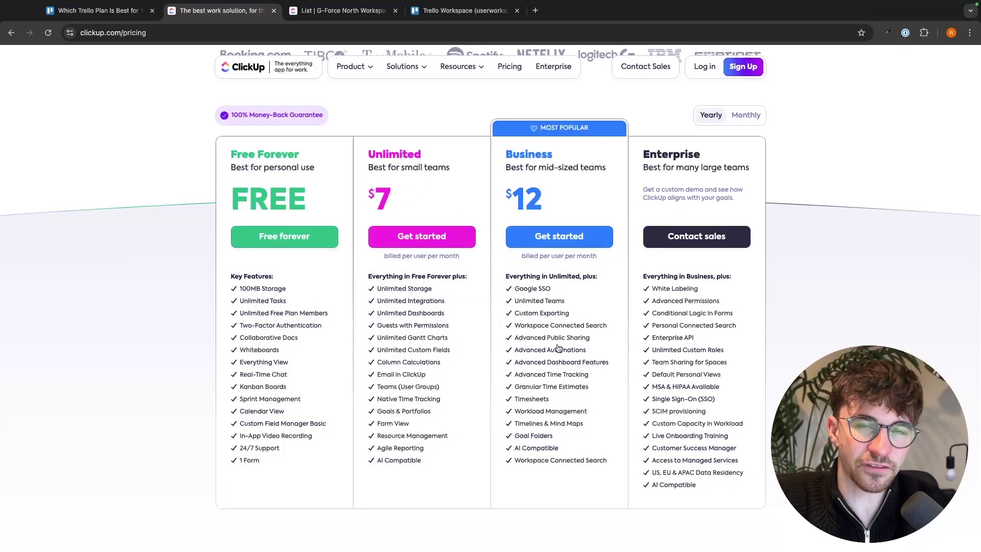
Close the ClickUp pricing page and the Trello comparison article, returning to the Trello Workspace.
left_click(274, 10)
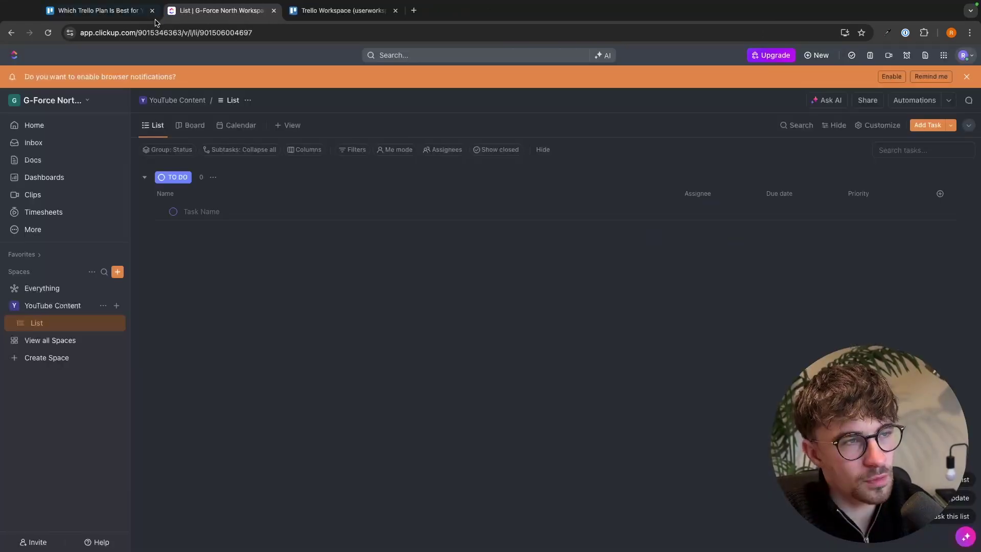
left_click(153, 10)
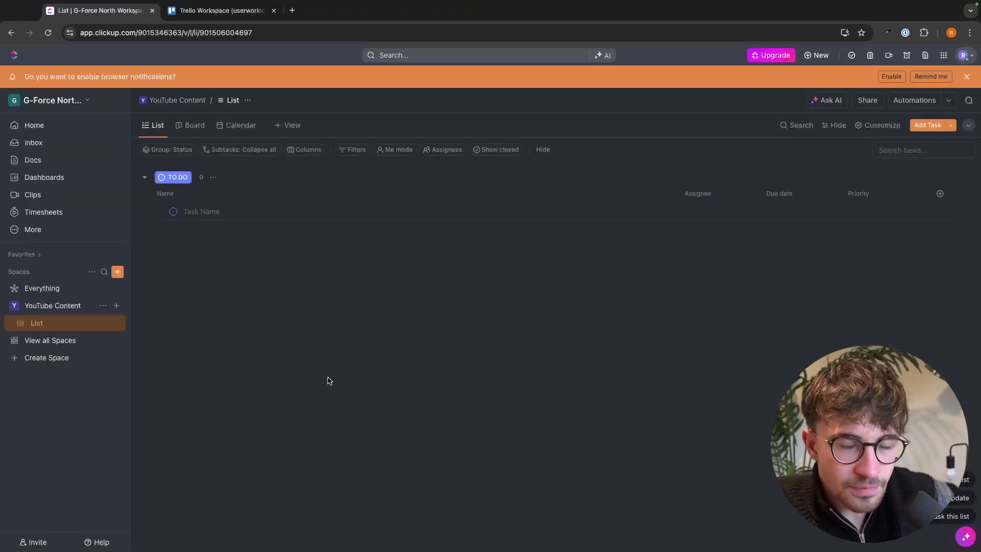
key("ctrl+Tab")
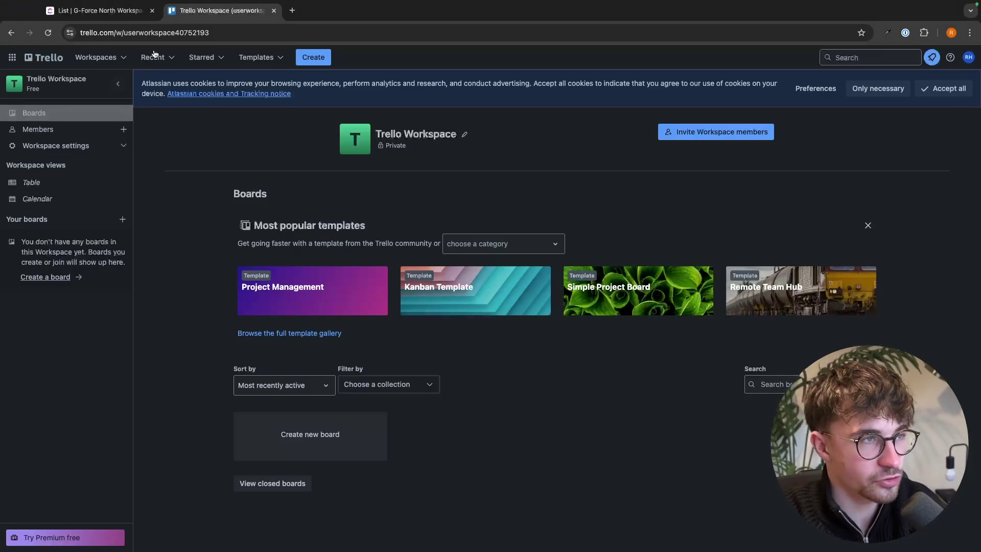
left_click(114, 16)
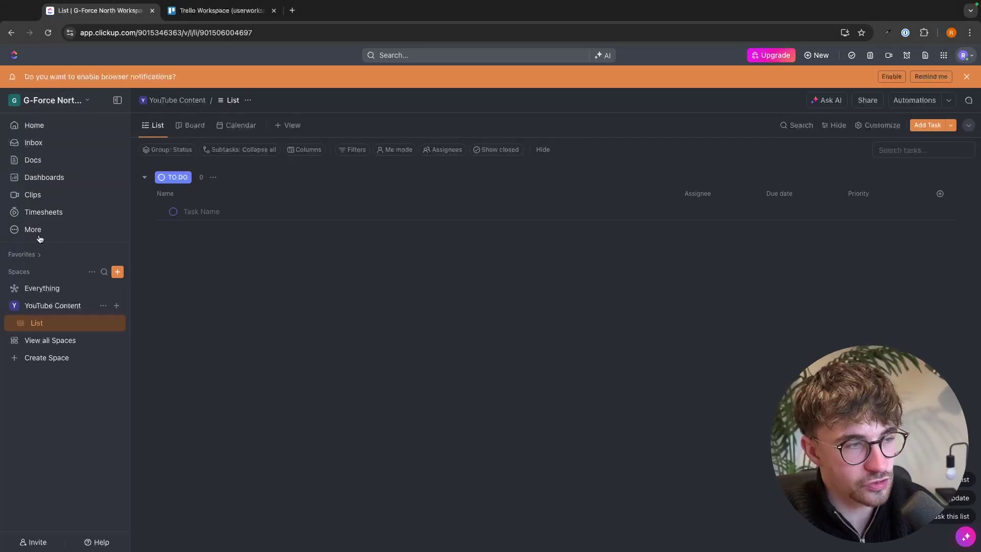
left_click(215, 15)
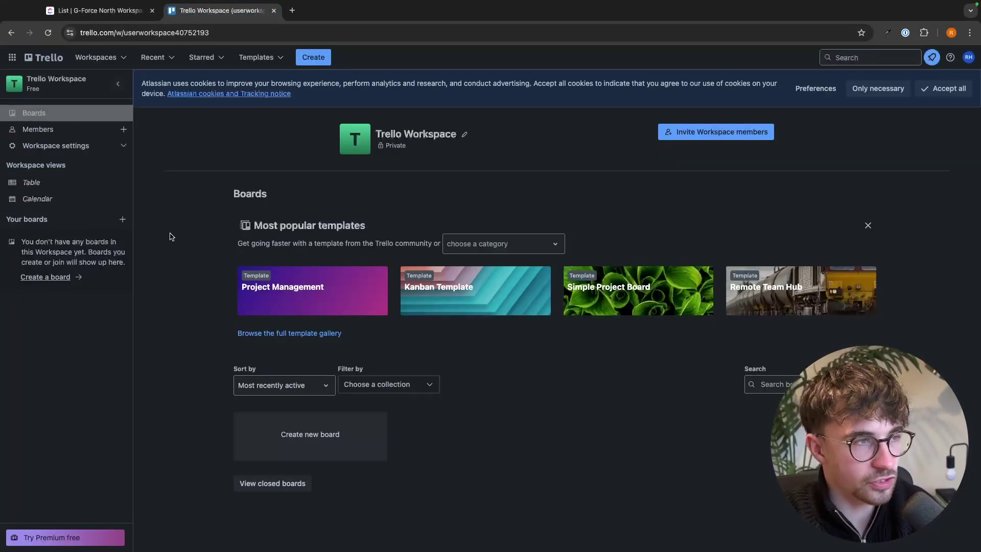
Create a new Trello board titled YouTube Content.
left_click(313, 58)
left_click(317, 108)
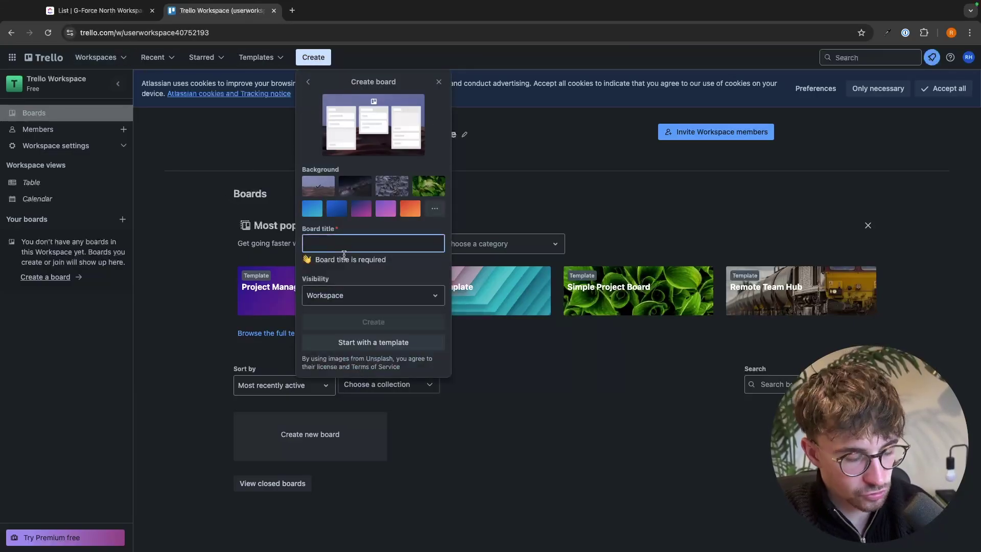
type("YouTube V")
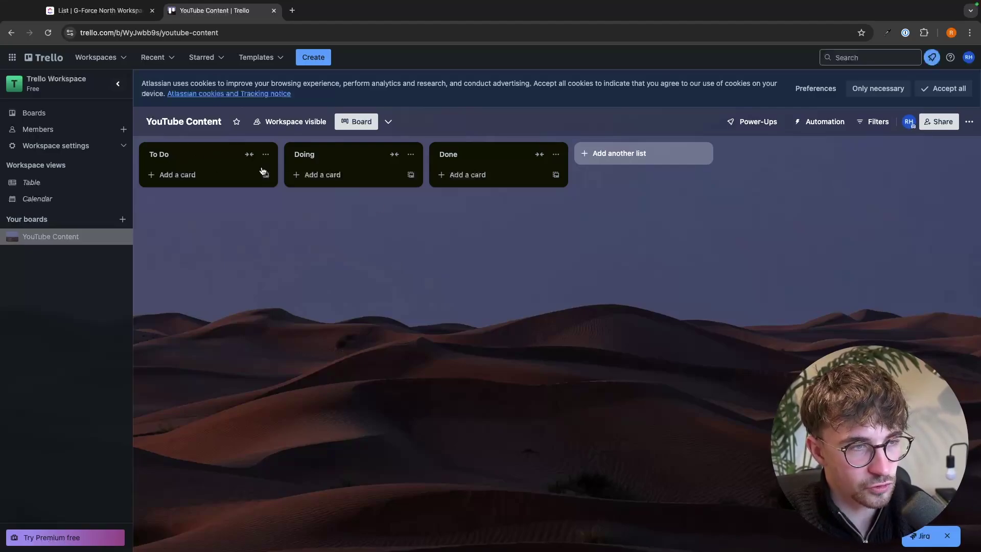
Rename the Doing list to Recorded.
left_click(301, 154)
type("R")
type("ecord")
key("BackSpace")
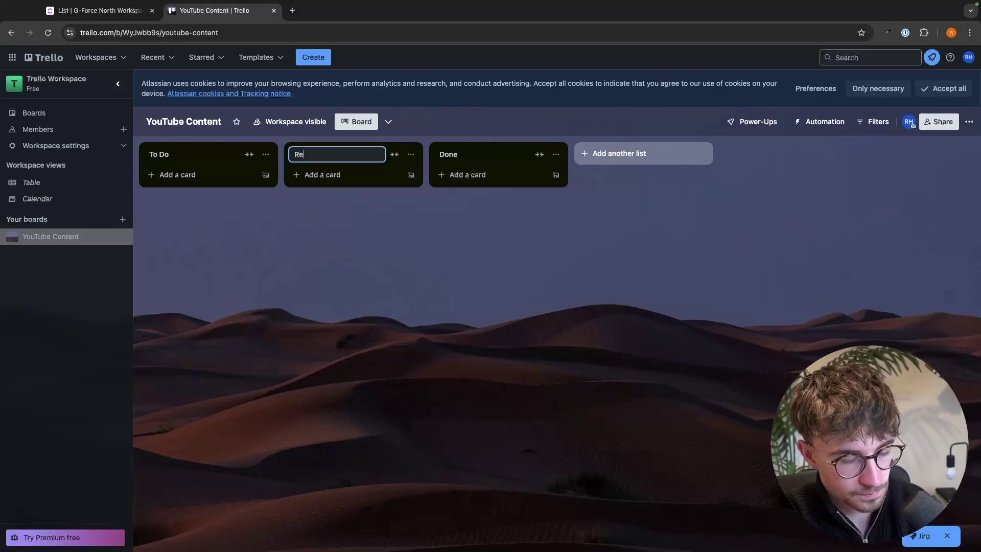
type("corded")
Add an Edited list and place it ahead of Done.
left_click(620, 161)
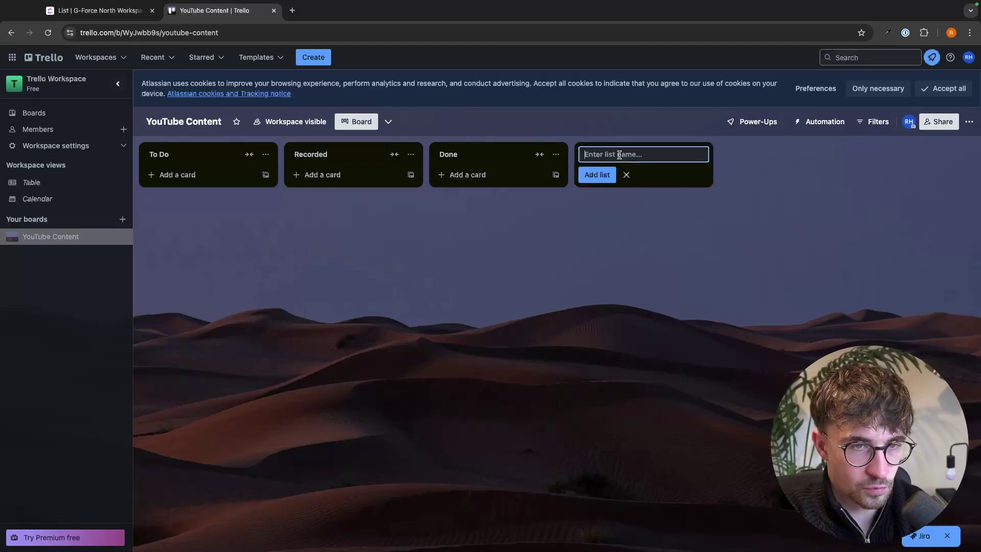
type("Edite")
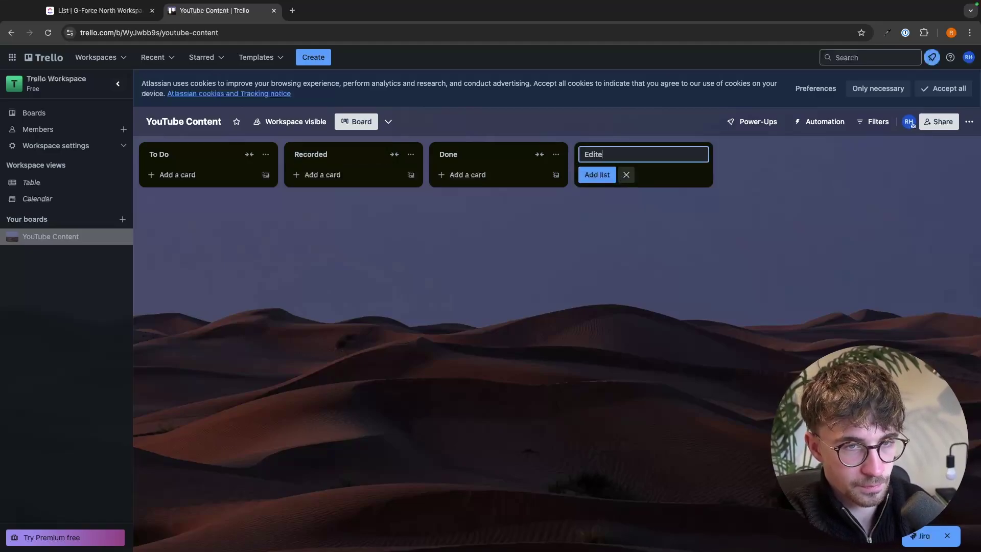
type("d")
key("Return")
left_click_drag(649, 148, 508, 163)
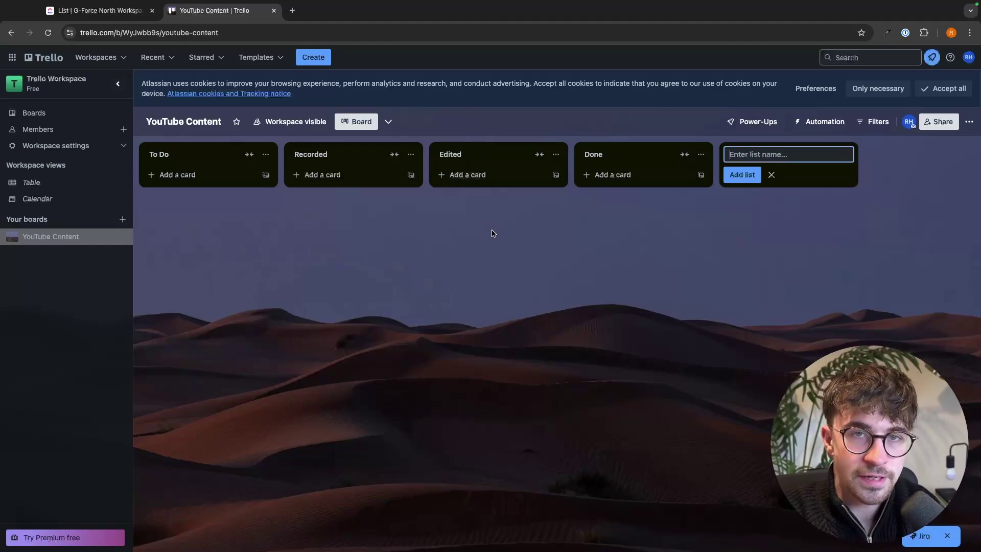
left_click(183, 176)
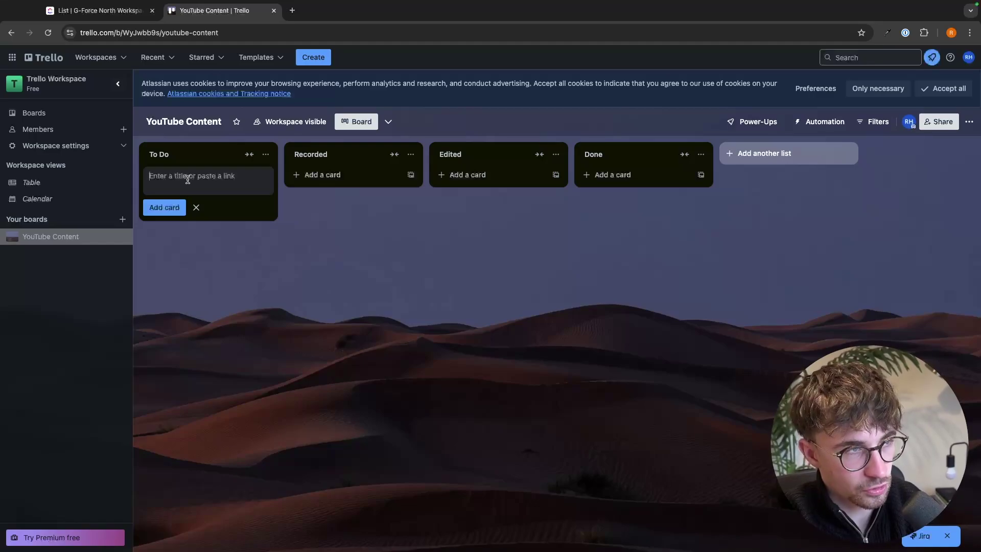
Add cards Clickup Vs Trello, Trello Tutorial and Clickup Tutorial to To Do.
type("Clickup")
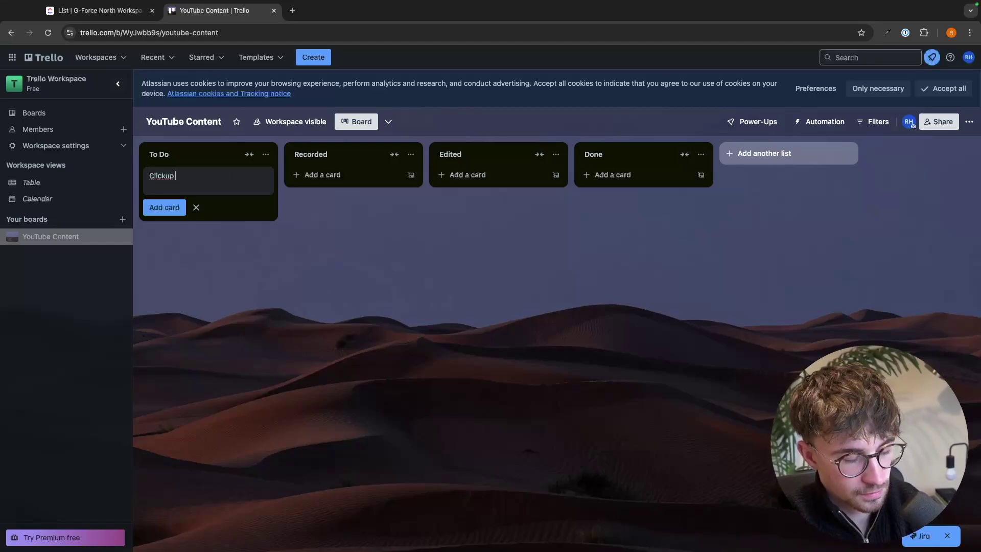
type(" Vs Trello")
key("Return")
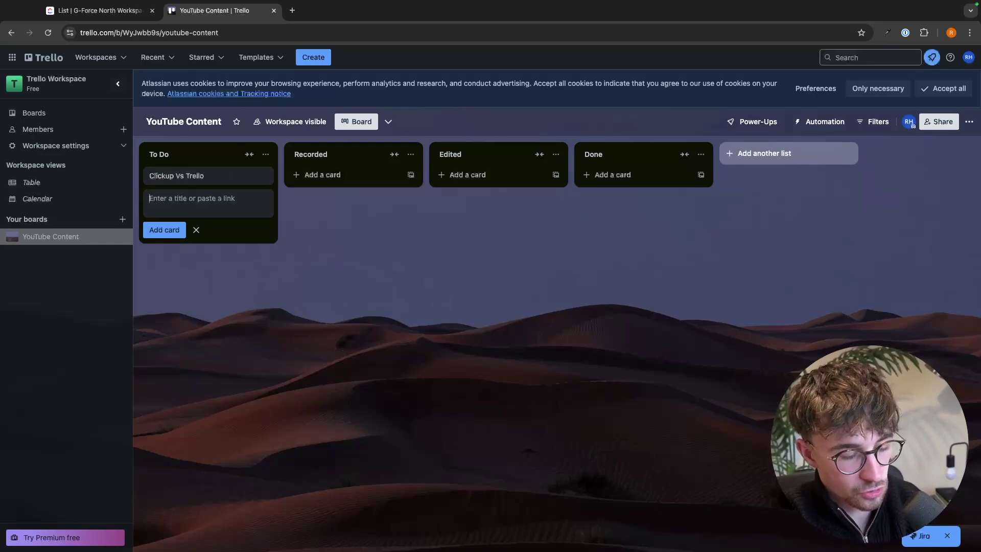
type("Trello")
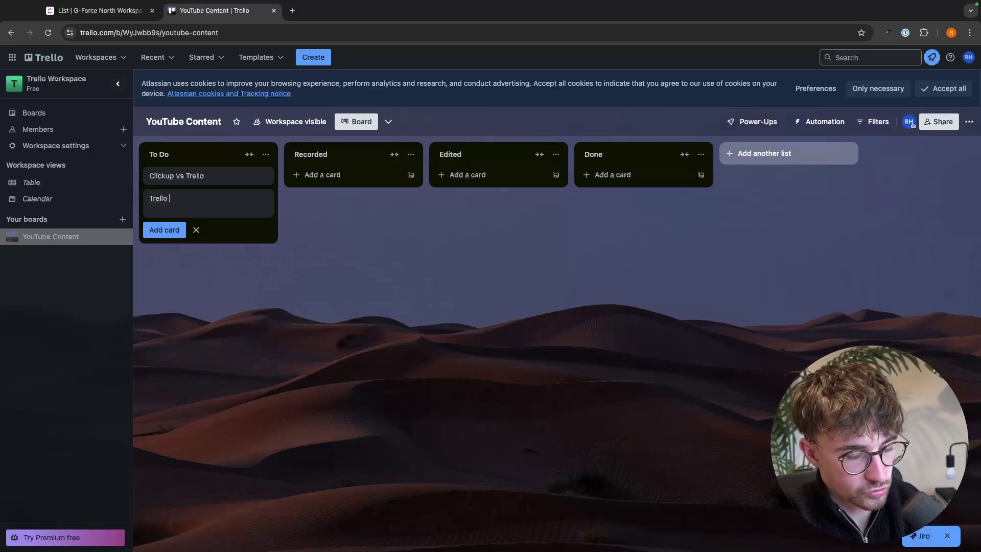
type(" Tutorial")
key("Return")
type("C")
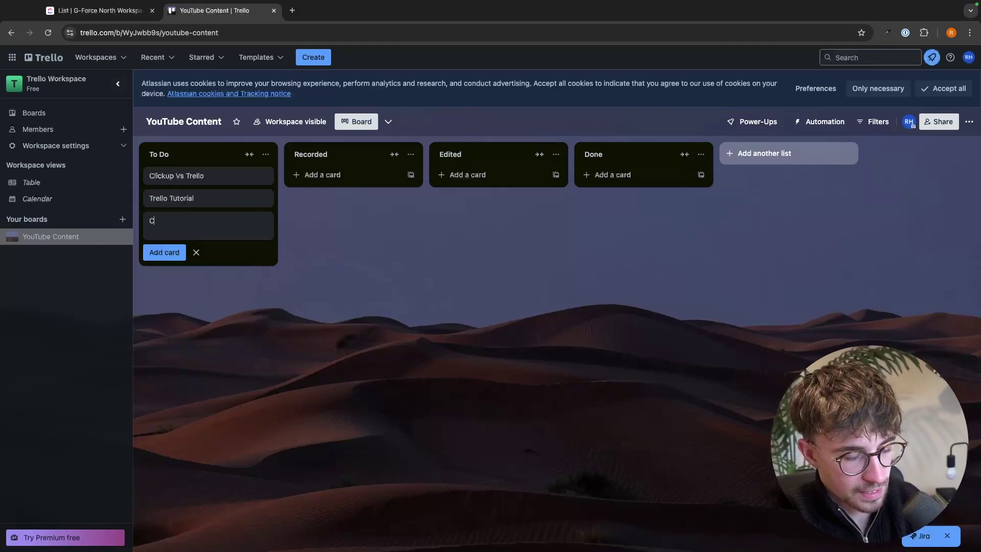
type("lickup Tutorial")
key("Return")
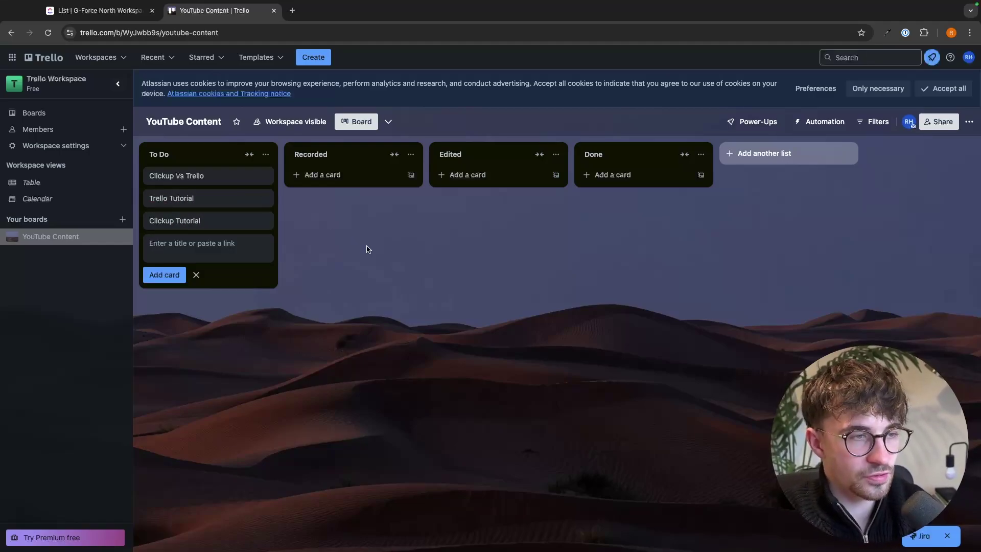
Move Clickup Vs Trello into Done and Trello Tutorial into Edited.
left_click(366, 249)
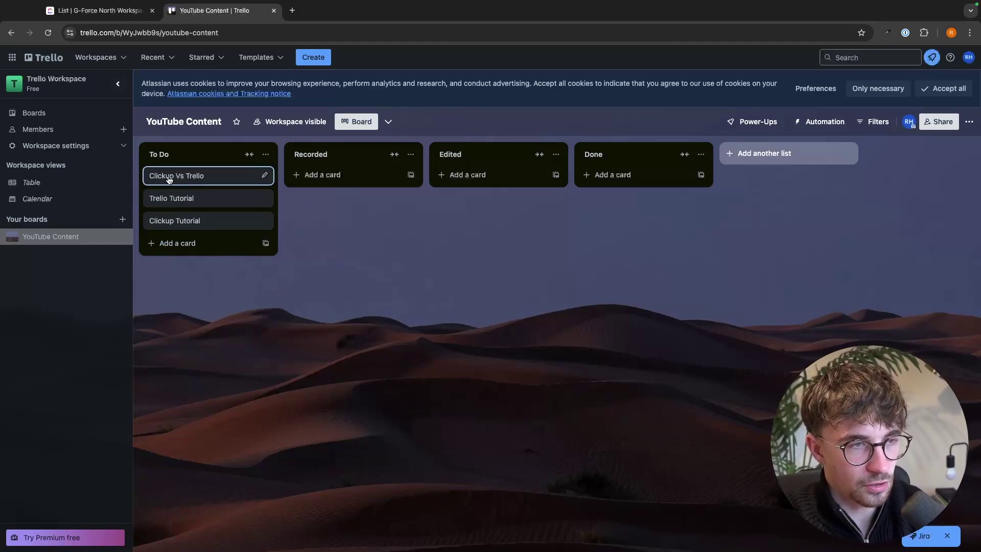
left_click_drag(169, 179, 610, 176)
left_click_drag(217, 179, 477, 168)
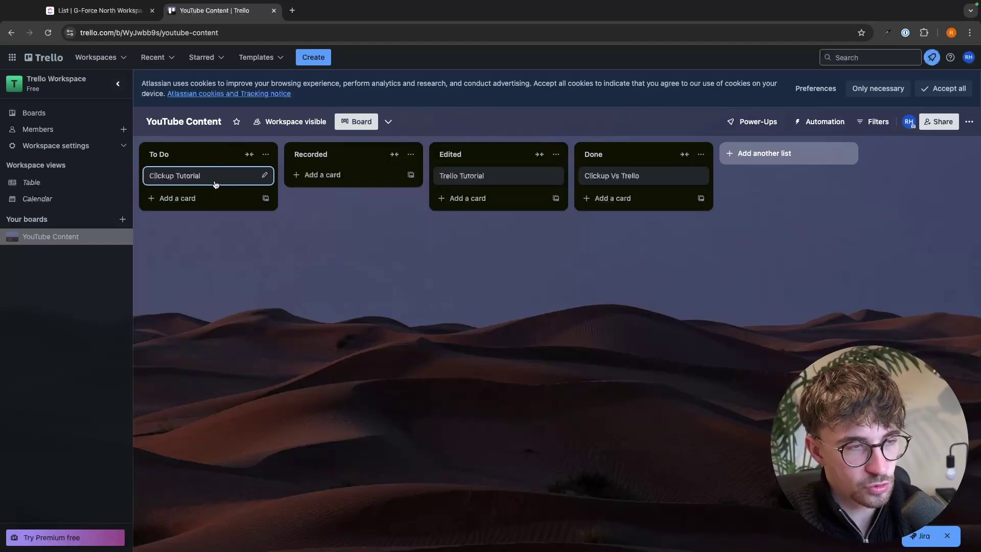
Open the Clickup Tutorial card and start its description with '1 - Script video'.
left_click(265, 176)
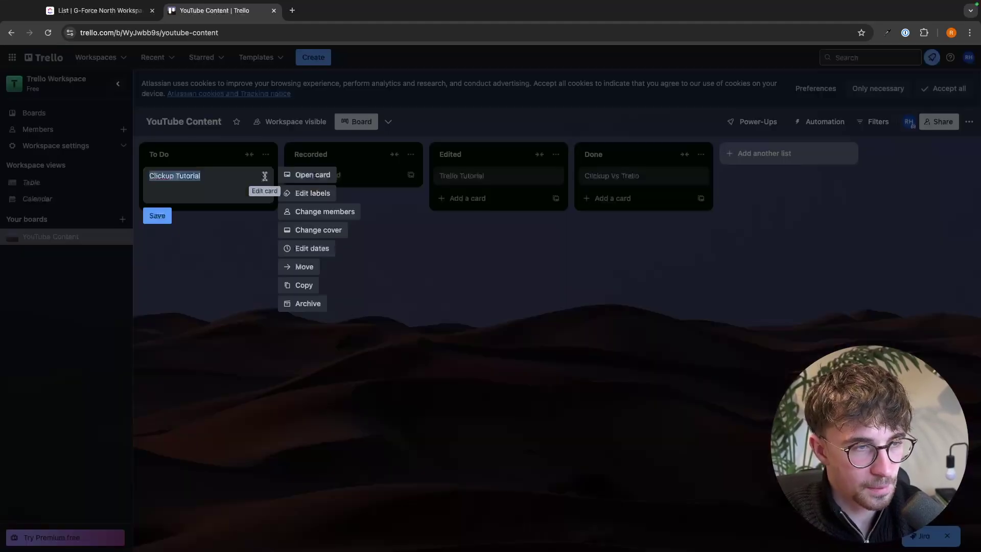
left_click(309, 175)
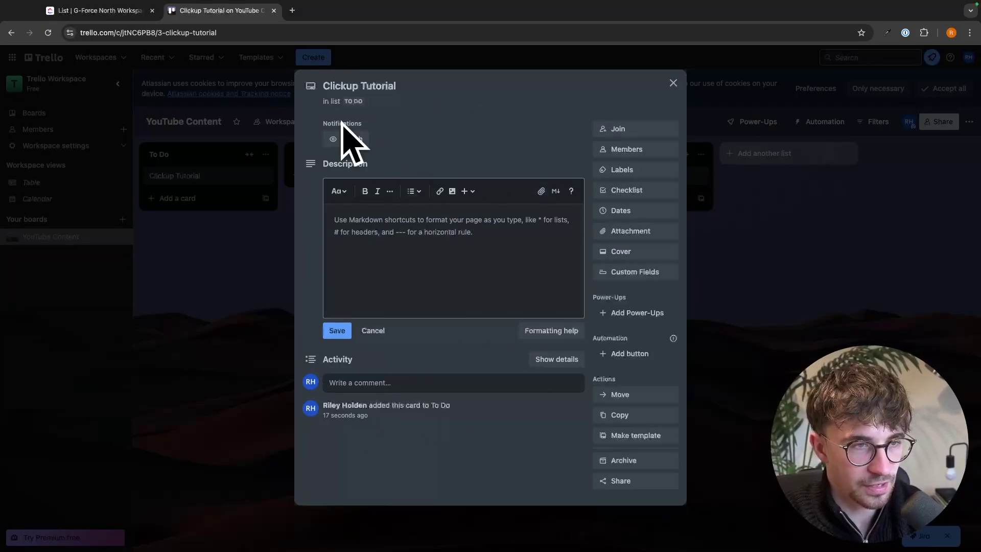
left_click(375, 227)
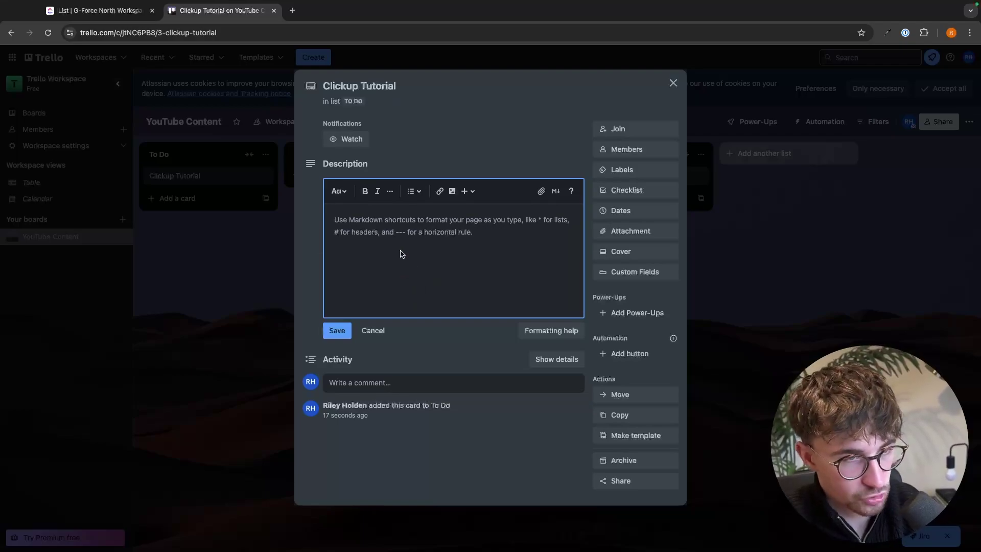
type("1 -")
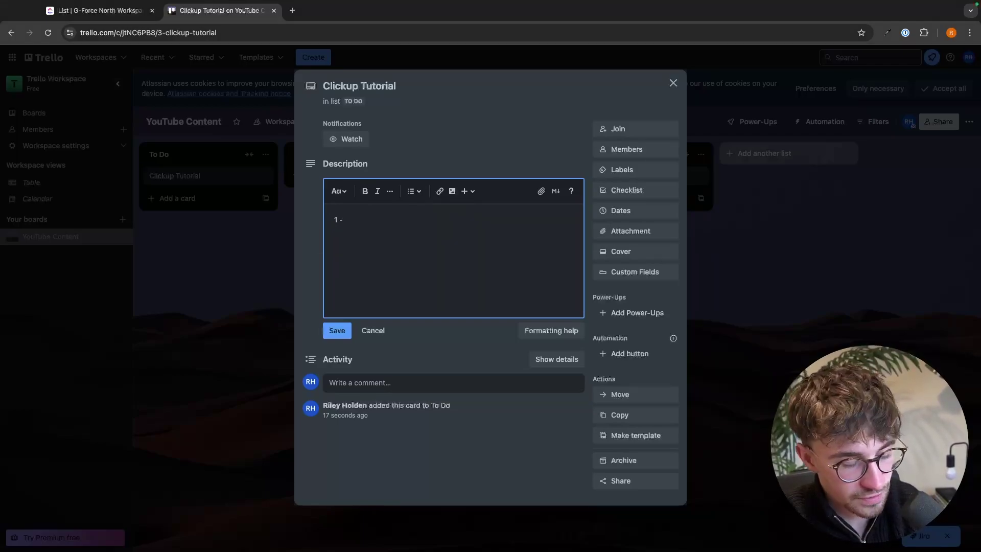
key("Caps_Lock")
type("- ")
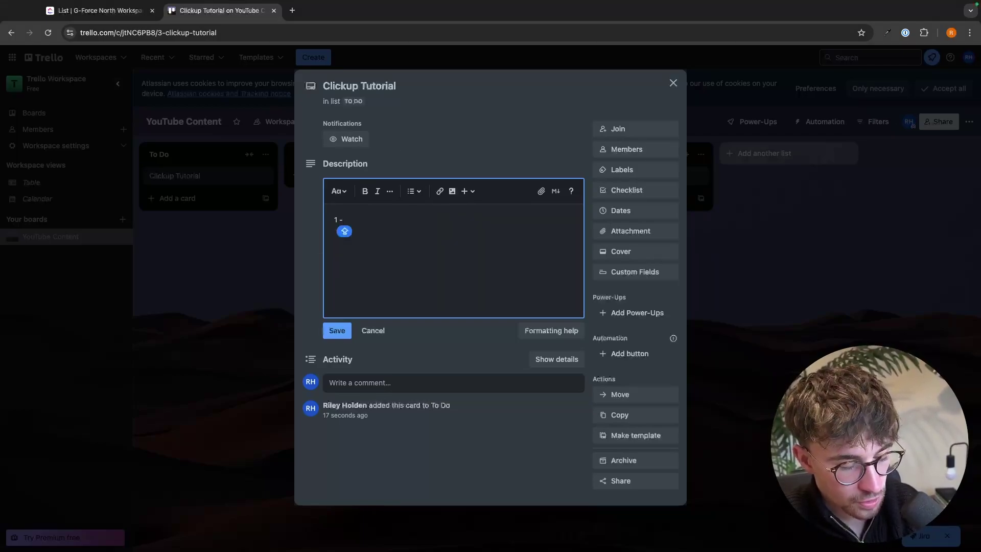
type("Script video")
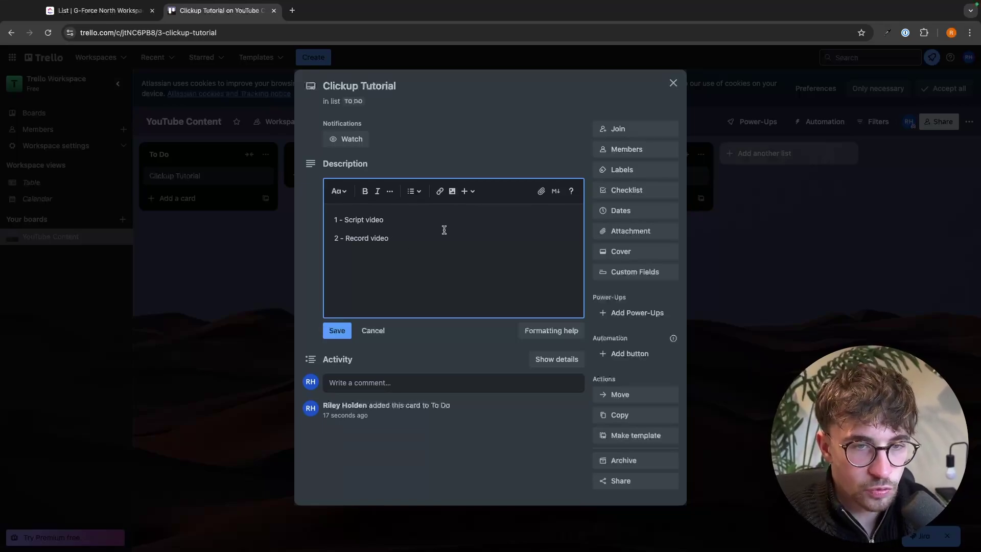
Assign the board member to the Clickup Tutorial card.
left_click(634, 154)
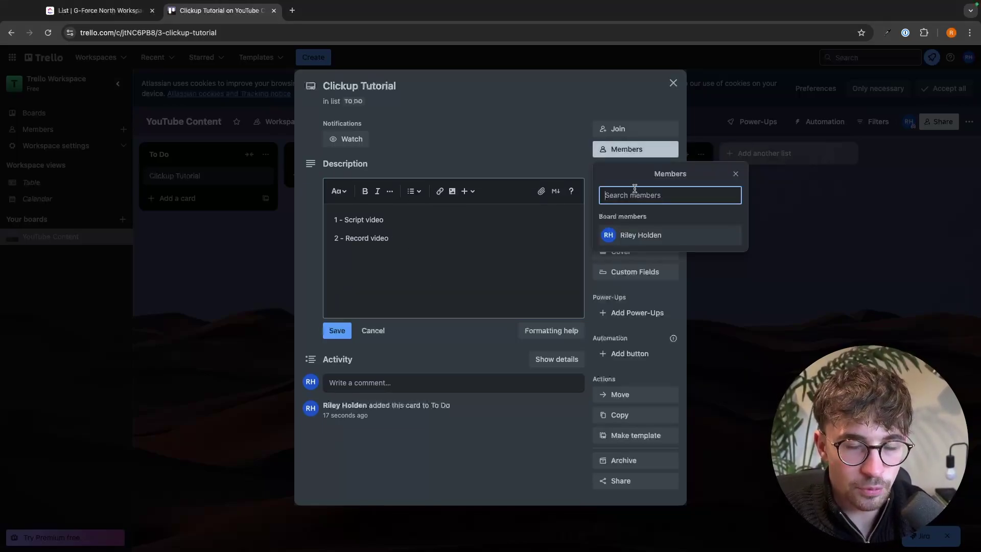
left_click(645, 237)
left_click(597, 153)
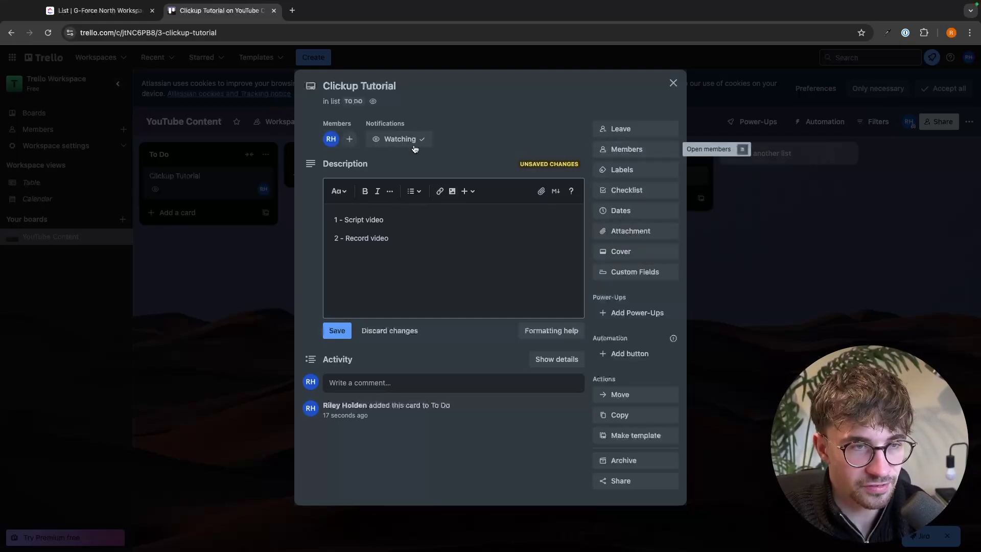
left_click(349, 139)
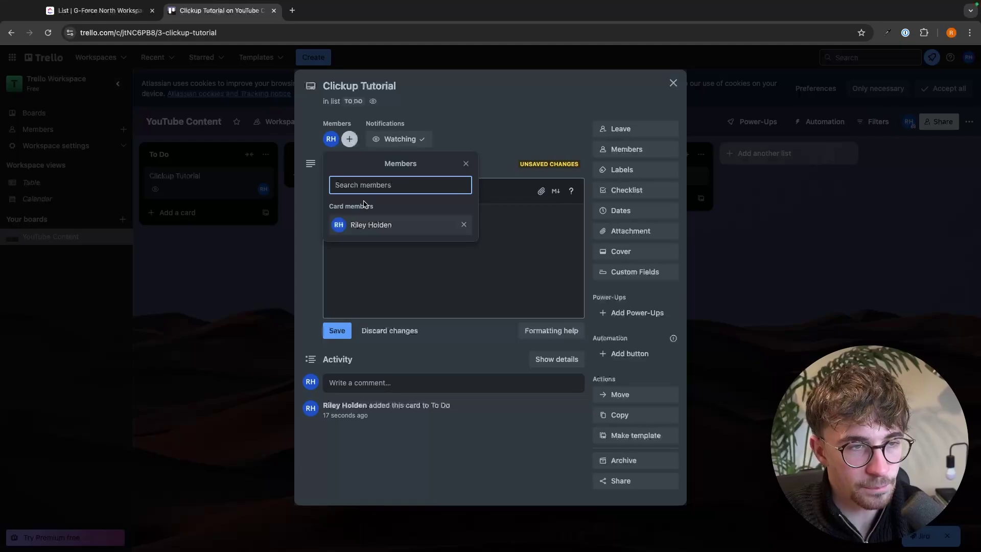
left_click(511, 150)
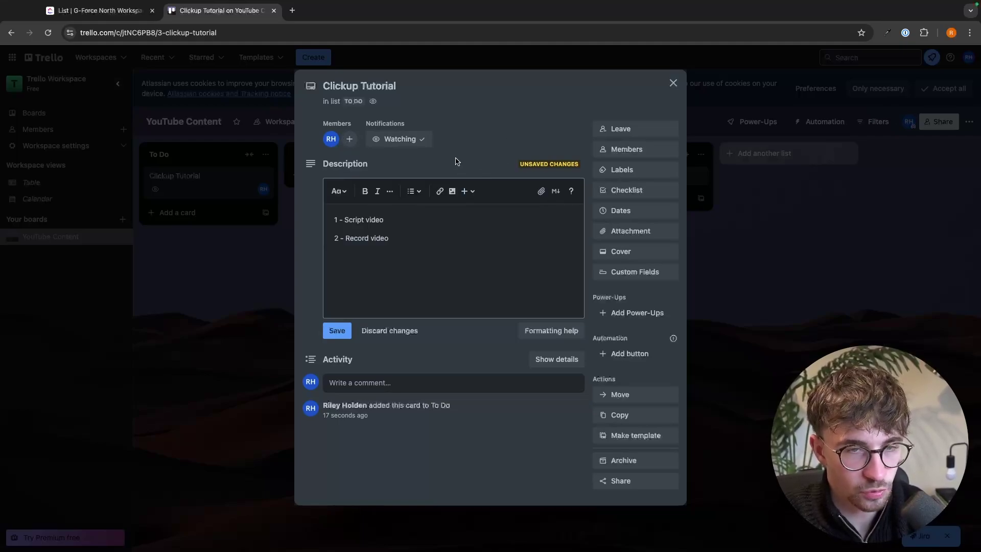
Apply the red label, save the description and close the card.
left_click(623, 171)
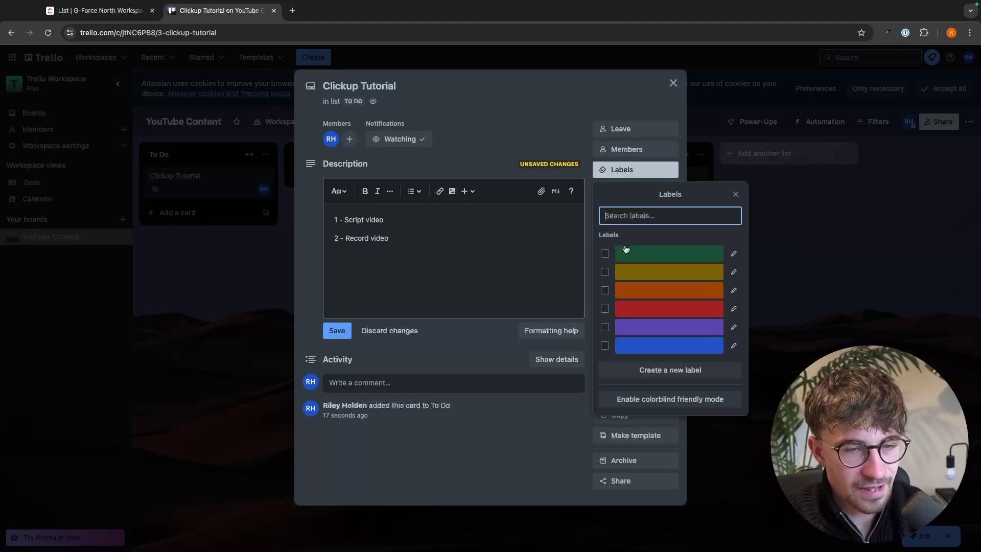
left_click(605, 309)
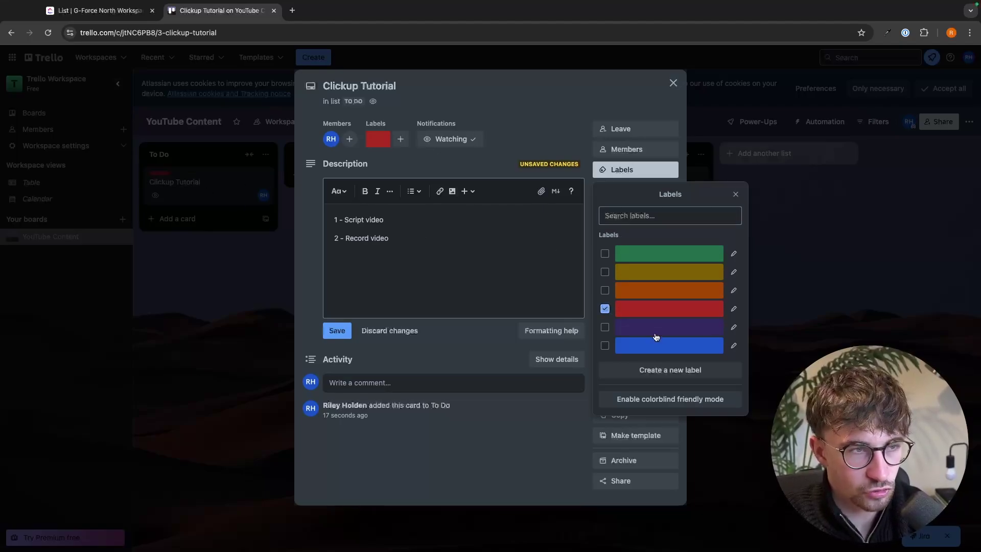
left_click(576, 144)
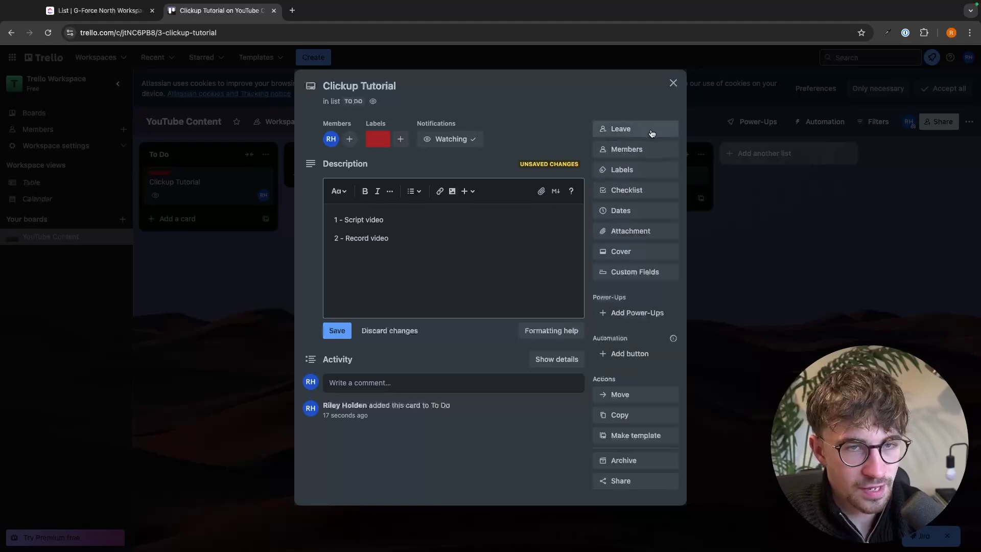
left_click(337, 330)
left_click(673, 83)
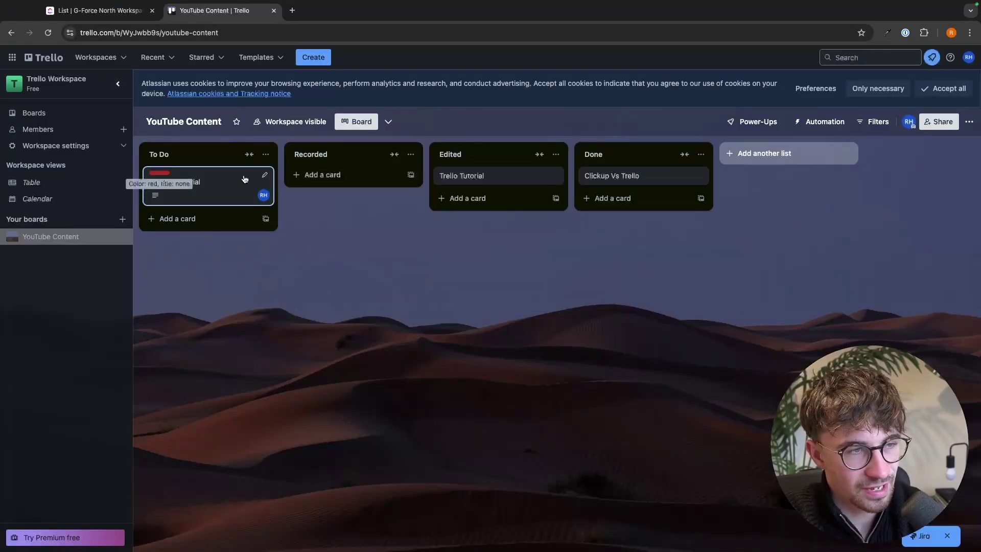
Add a checklist to the Clickup Tutorial card with the item Script video.
left_click(265, 175)
left_click(302, 175)
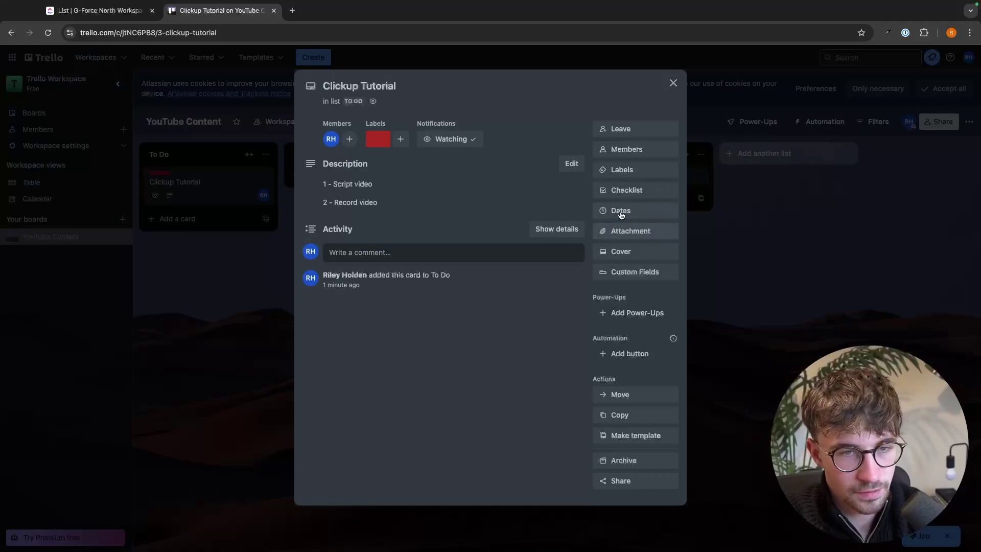
left_click(630, 188)
left_click(617, 278)
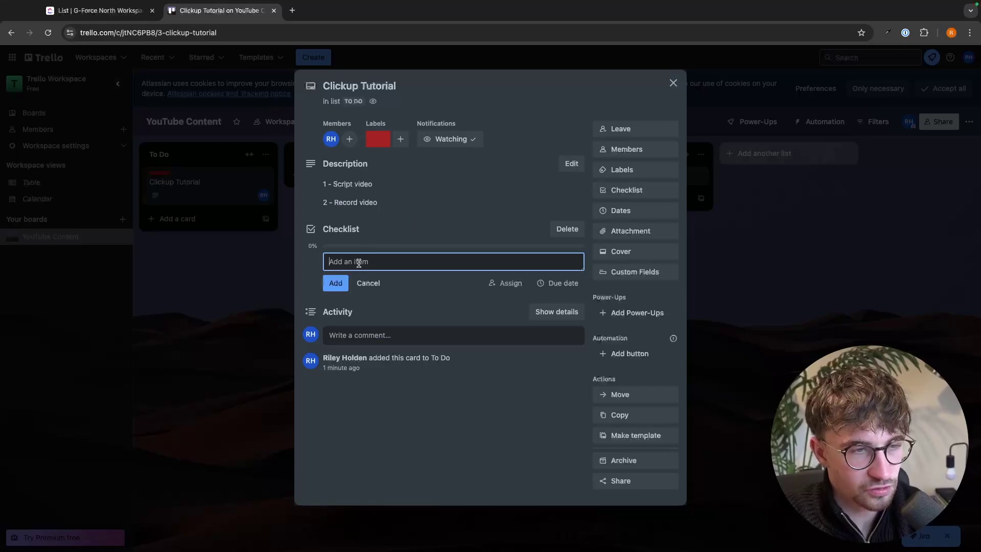
type("Scrip")
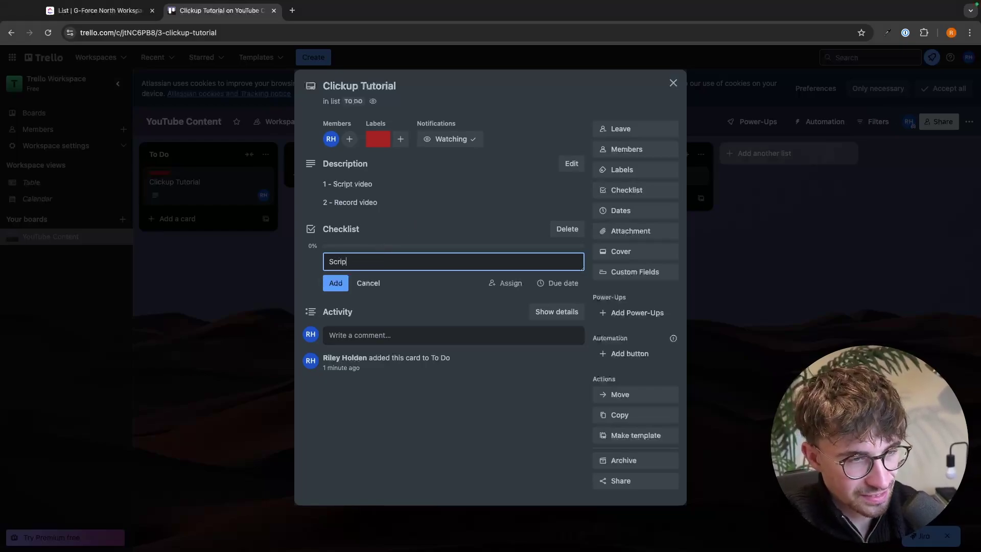
type("t video")
key("Return")
Add two placeholder checklist items and tick all three to reach 100%.
type("krmgoerkg")
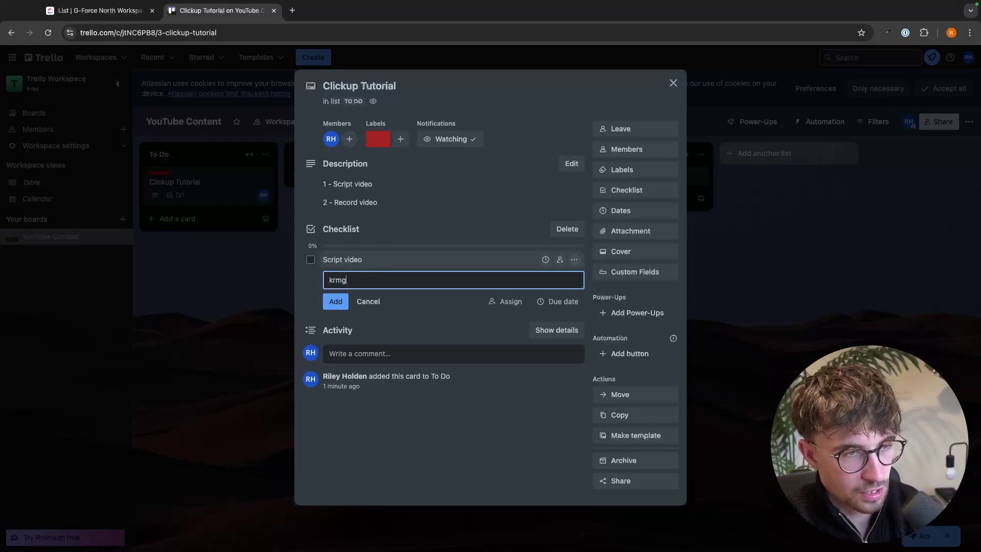
key("Return")
type("rglireng")
key("Return")
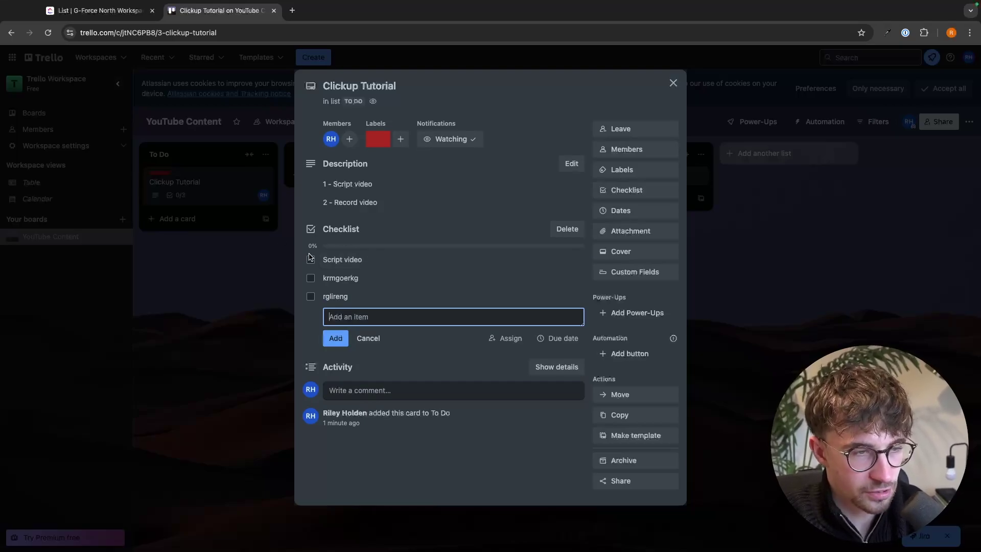
left_click(310, 260)
left_click(311, 278)
left_click(310, 296)
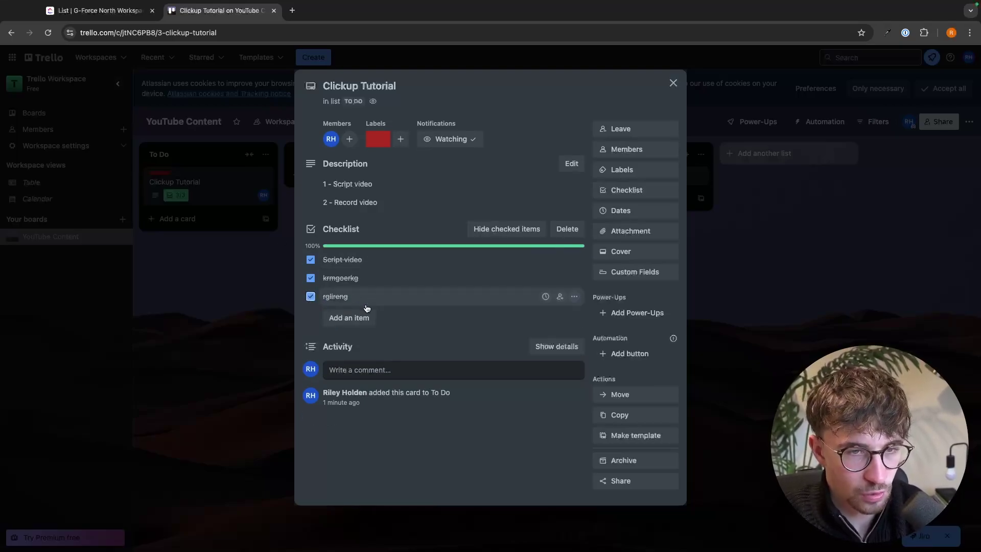
Give the Clickup Tutorial card a start date of 16 Oct and a due date of 18 Oct.
left_click(626, 215)
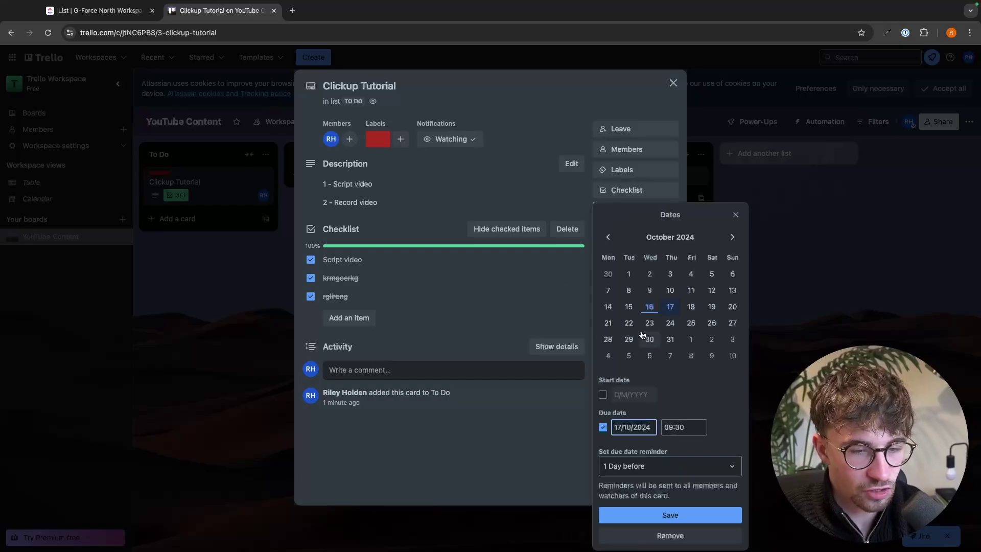
left_click(603, 394)
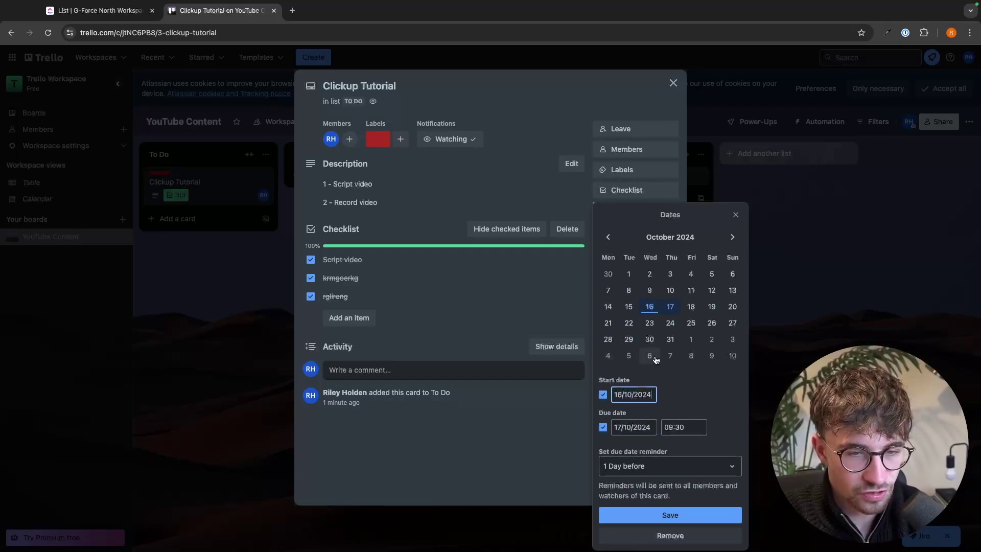
left_click(617, 429)
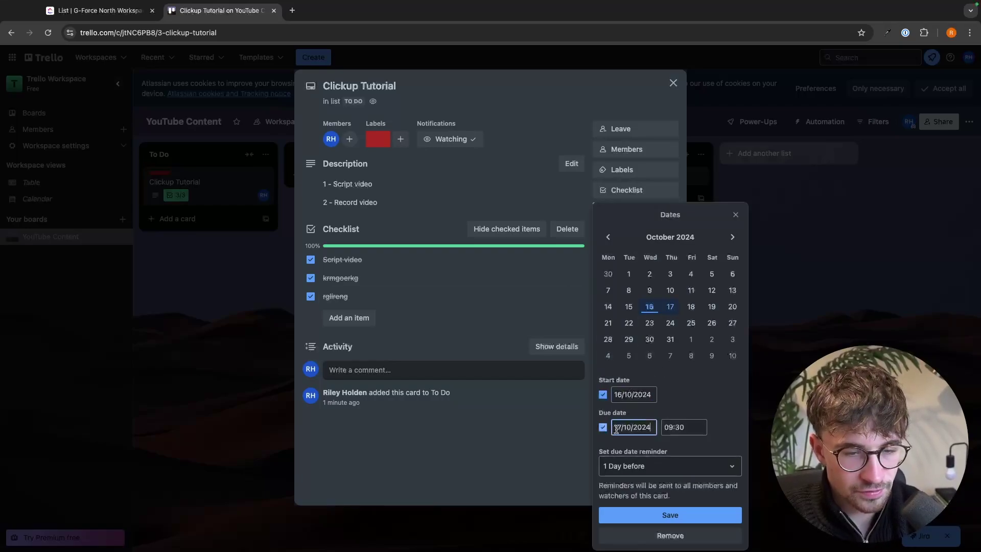
left_click(691, 307)
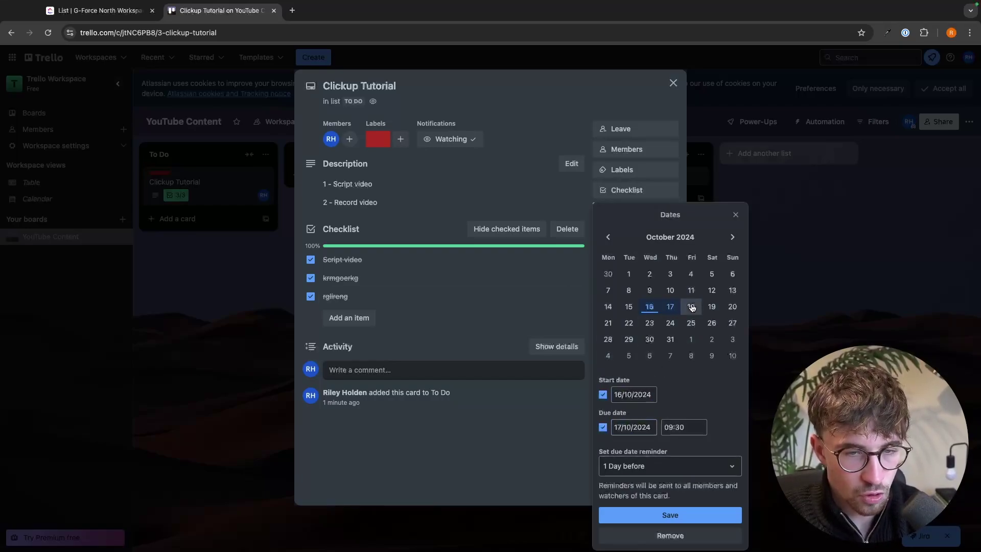
left_click(674, 516)
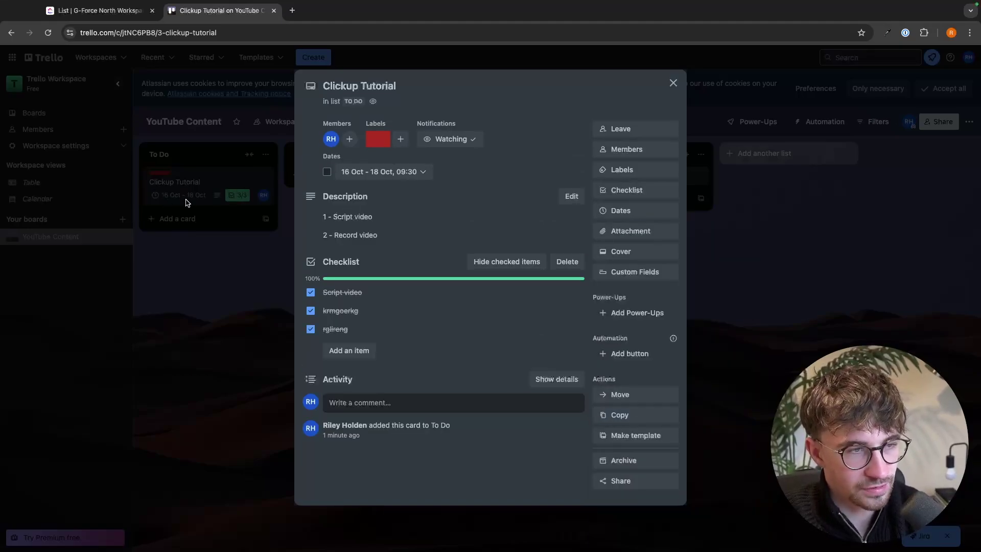
Close the card and drag Clickup Tutorial from To Do into the Recorded list.
left_click(673, 83)
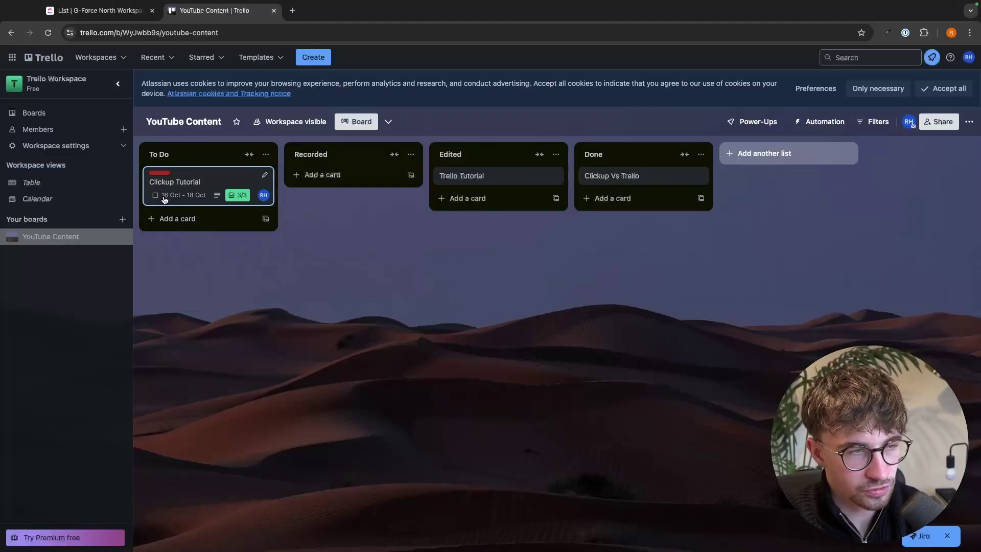
left_click(265, 174)
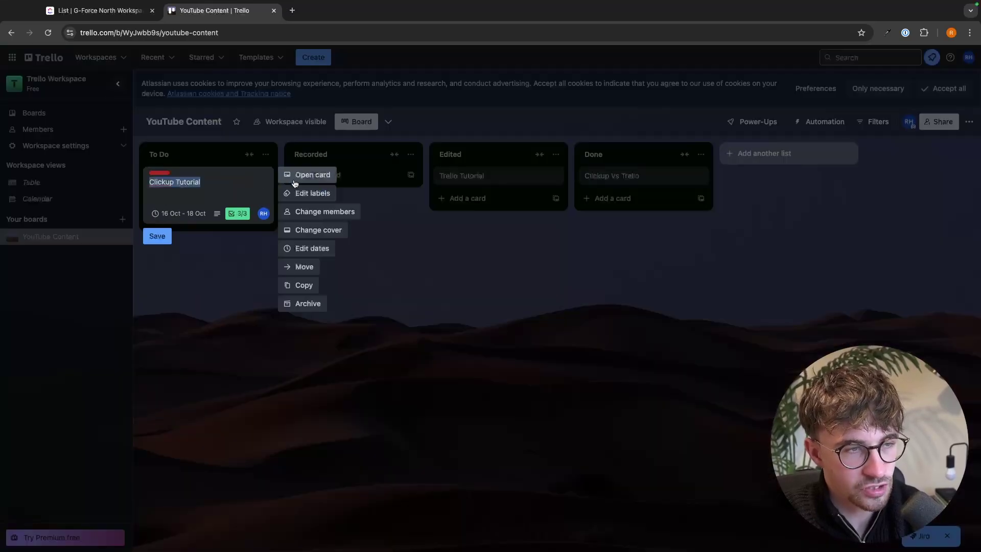
key("Escape")
left_click_drag(222, 182, 478, 186)
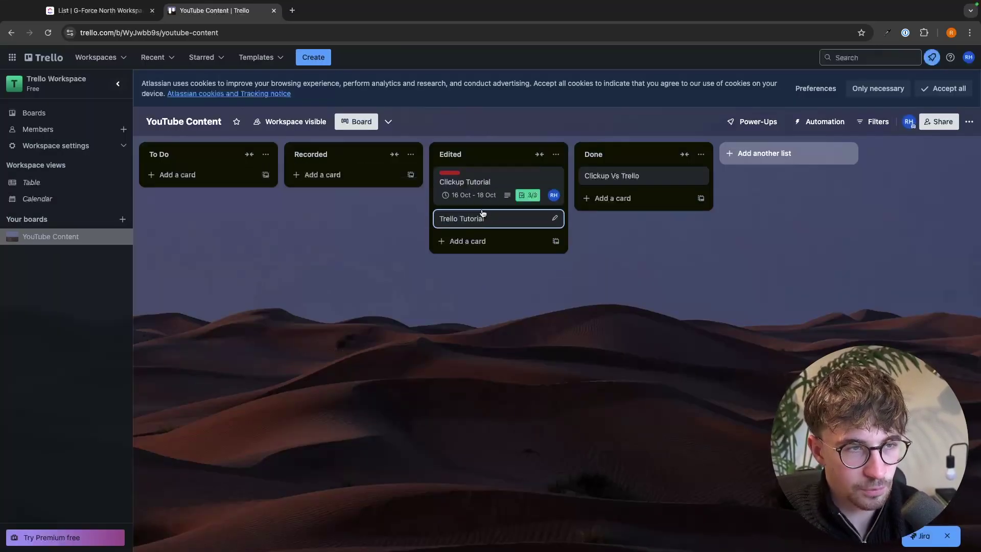
Open the Board views dropdown, which shows Table, Calendar, Timeline, Dashboard and Map locked behind Premium.
left_click(389, 123)
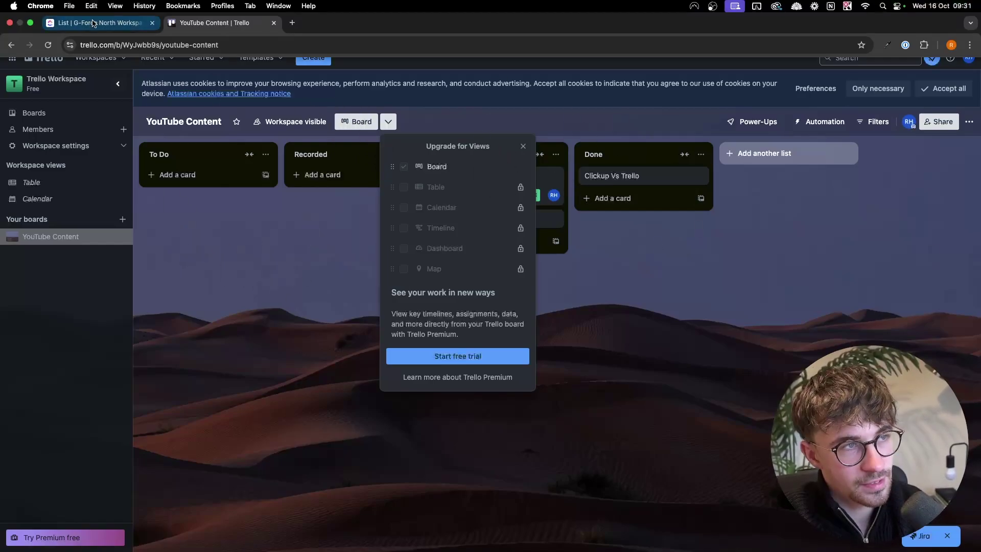
In ClickUp, create a new space named 'YouTube Content 2'.
left_click(93, 23)
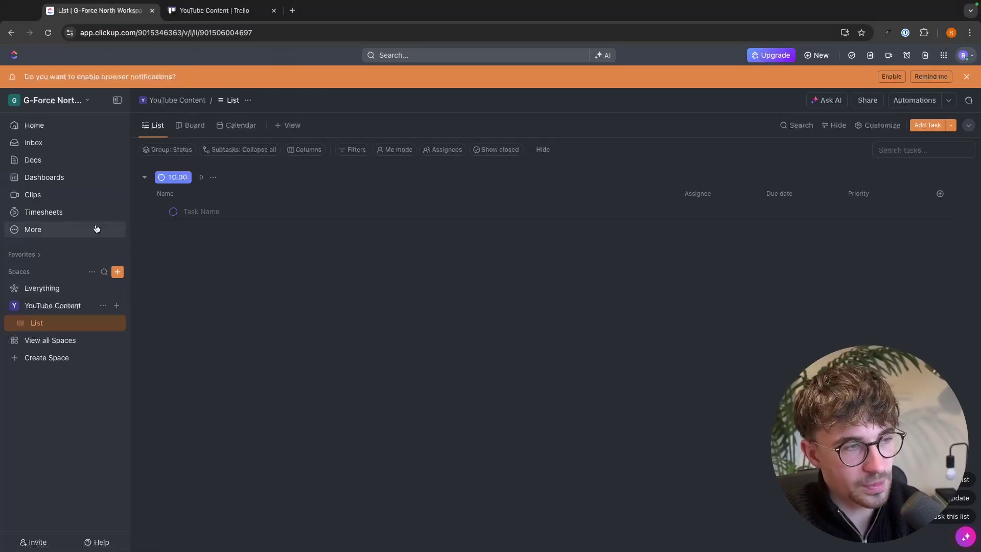
left_click(117, 272)
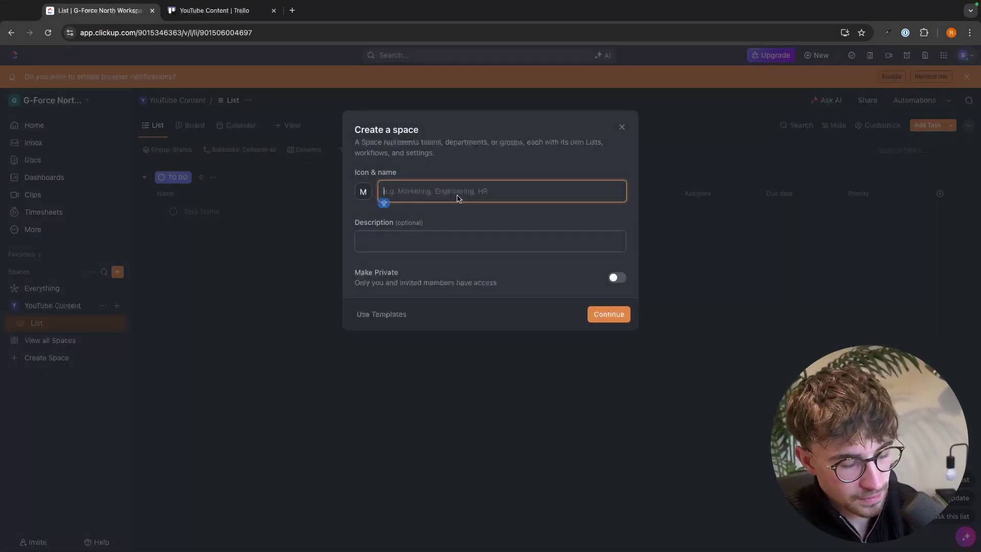
type("YouTube Content 2")
key("Return")
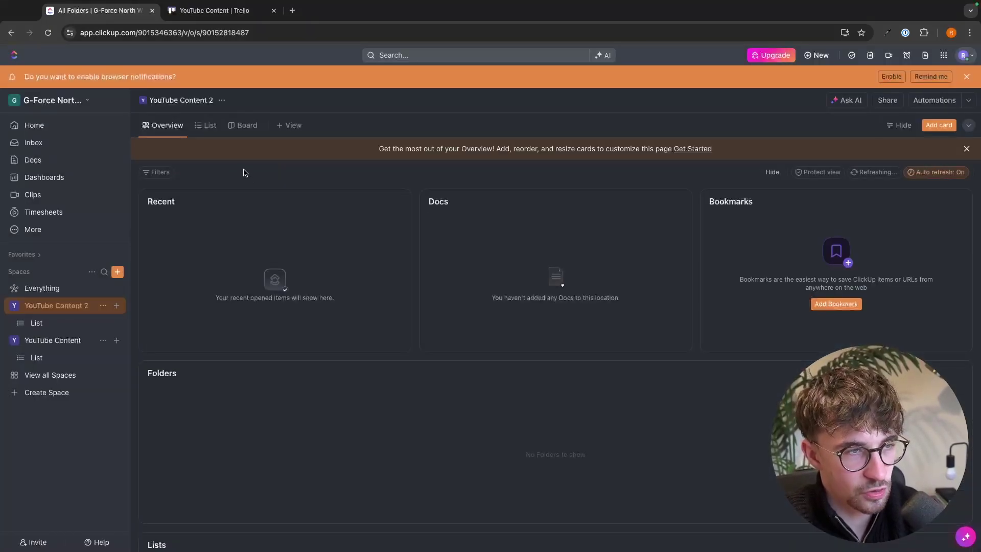
Show the space's Board view, and dismiss Trello's views upgrade offer for comparison.
left_click(246, 125)
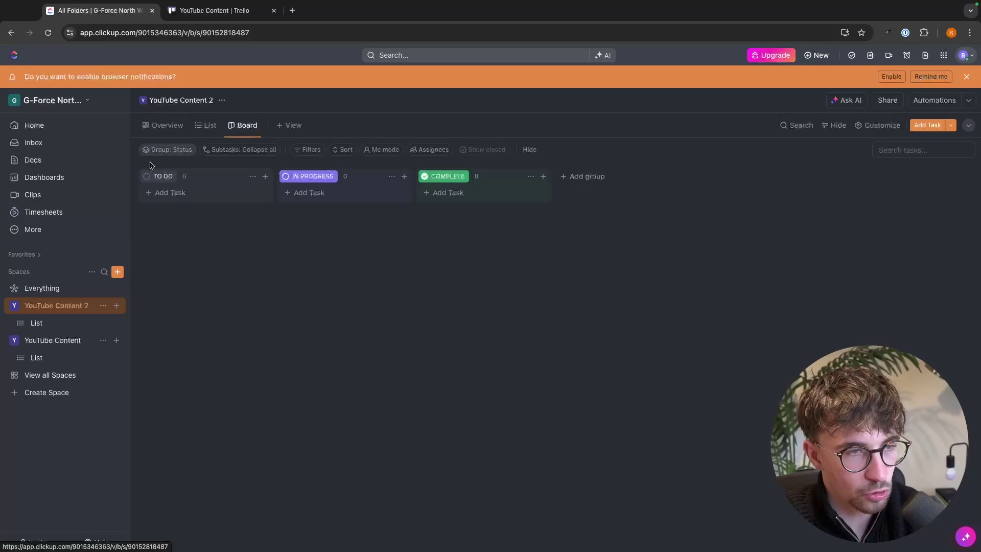
left_click(220, 10)
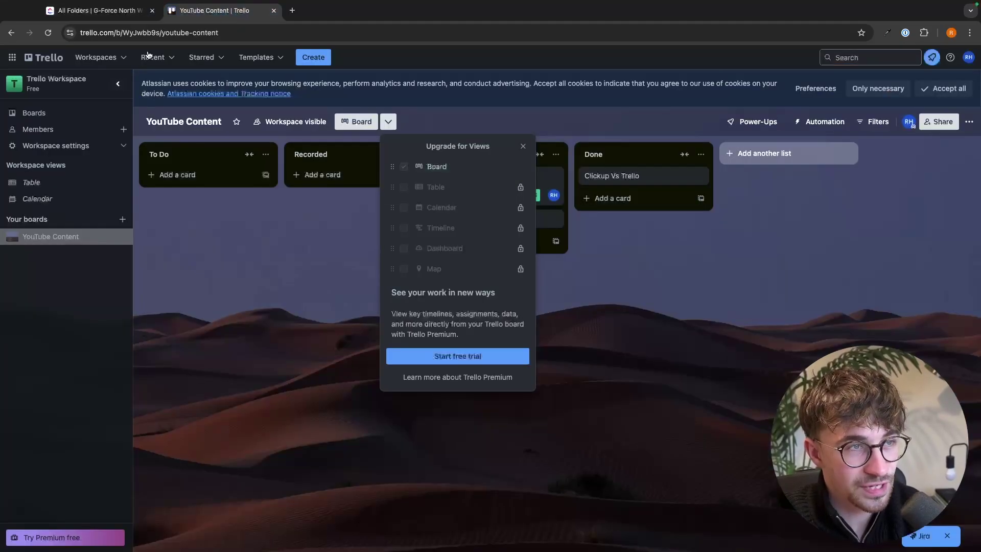
left_click(364, 293)
left_click(98, 10)
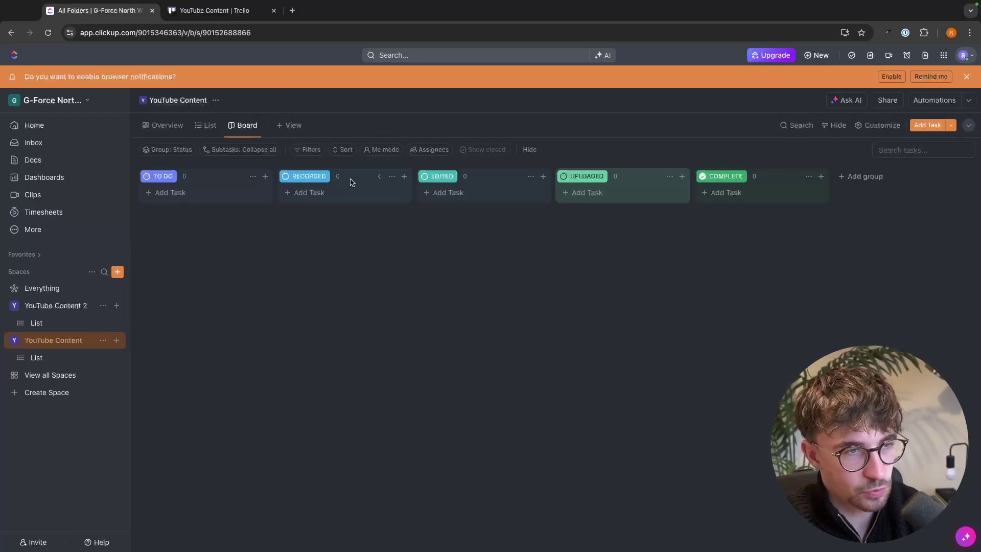
Add two tasks to the TO DO column: 'Clickup vs trello' and 'Trello tutorial'.
left_click(175, 193)
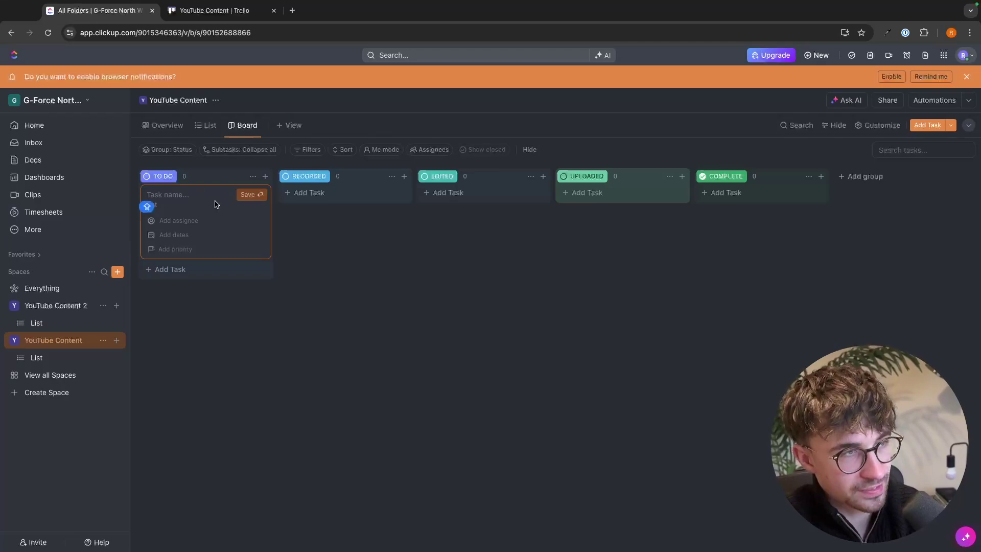
type("Clickup vs t")
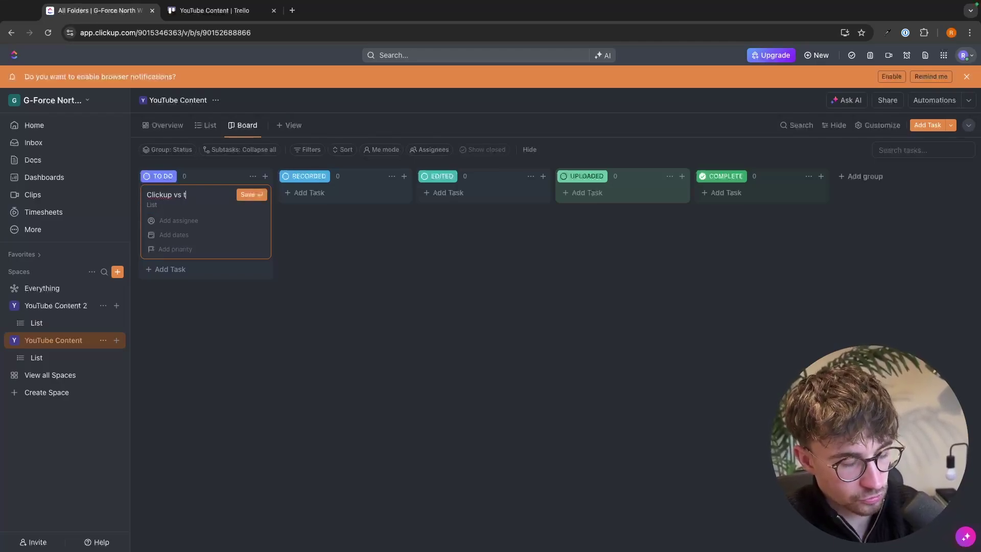
type("rello")
key("Return")
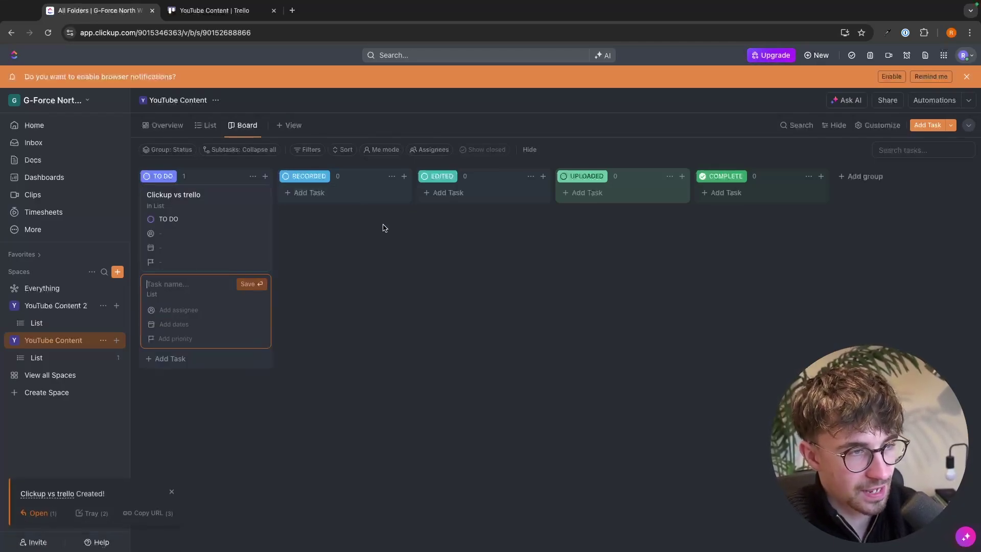
left_click(385, 229)
left_click(174, 283)
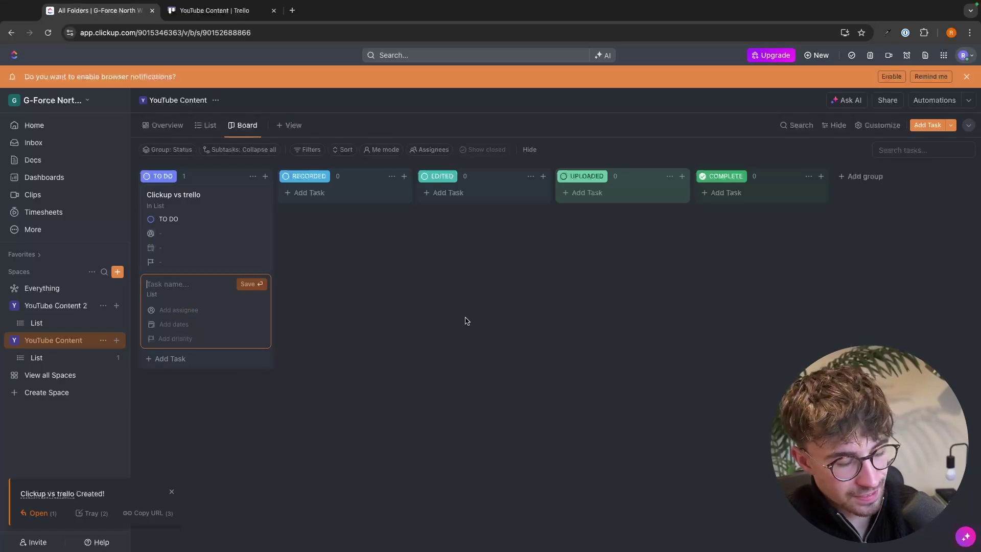
type("Trello tu")
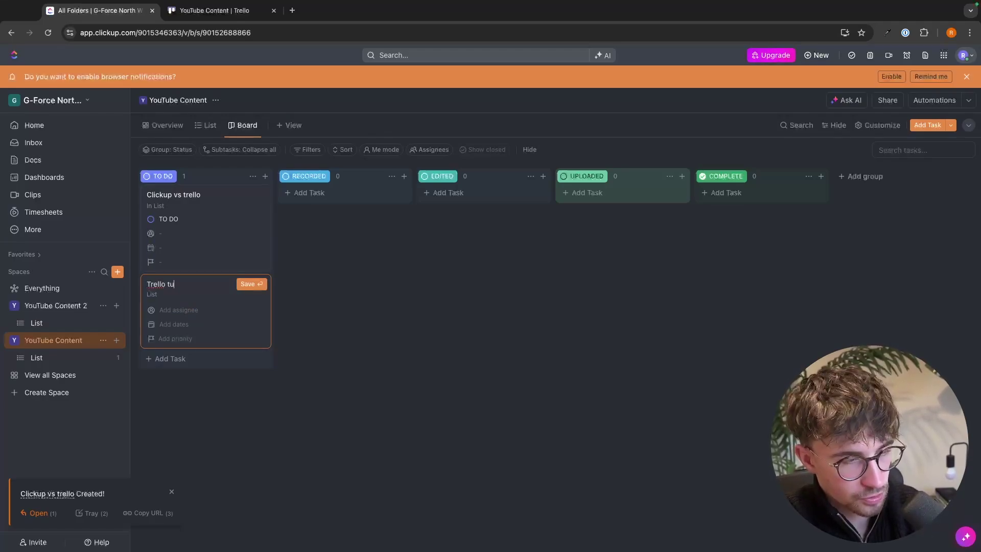
type("torial")
key("Return")
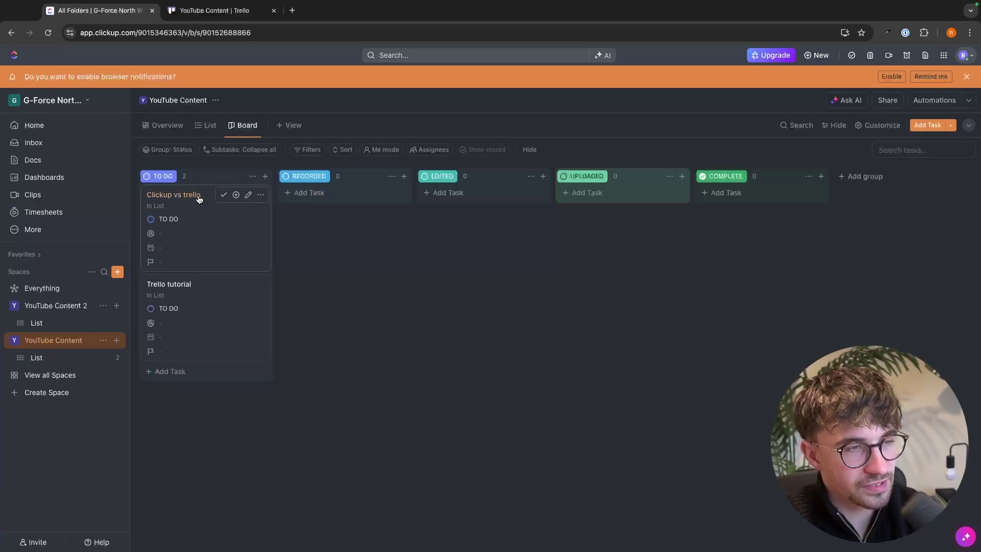
Open the Clickup Tutorial card in Trello for comparison, then return to ClickUp.
left_click(225, 11)
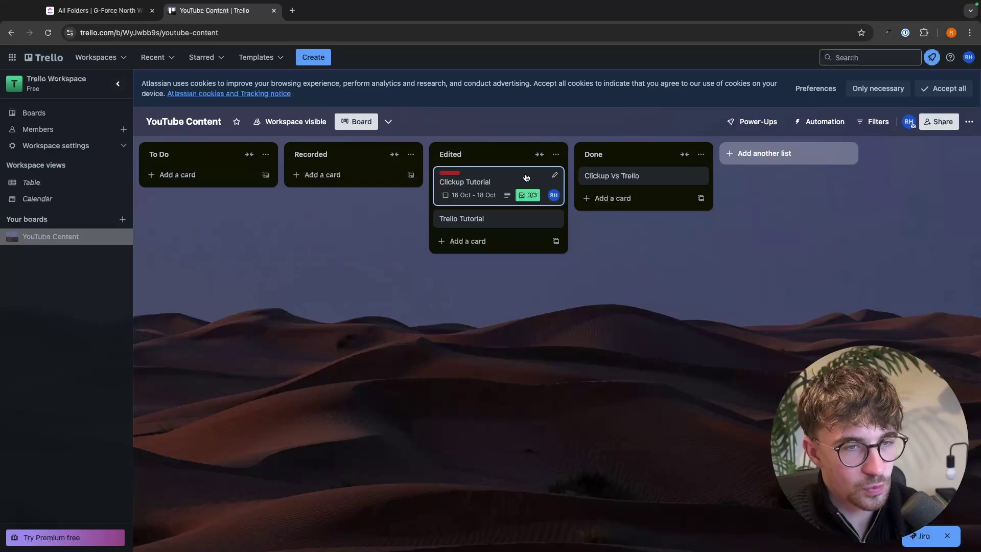
left_click(555, 176)
left_click(588, 175)
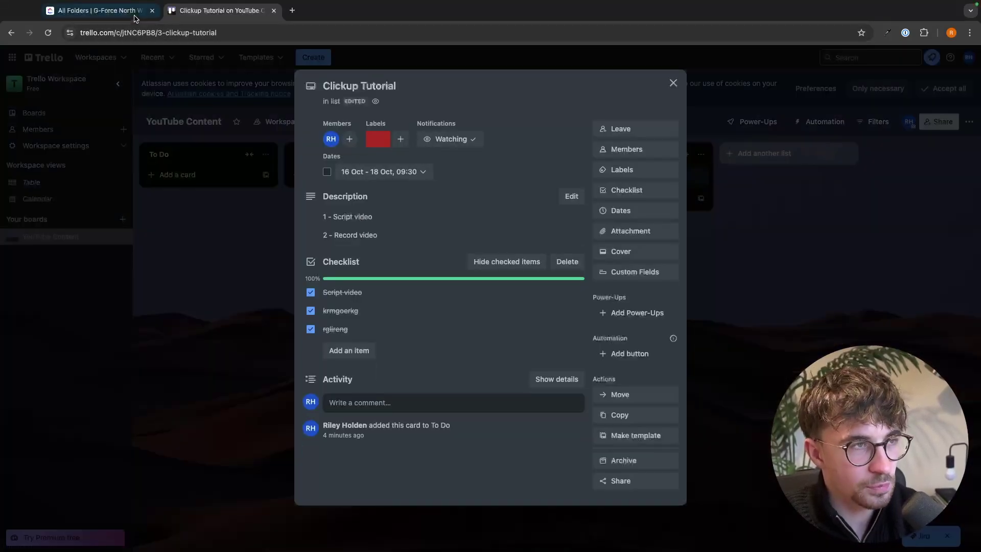
left_click(135, 15)
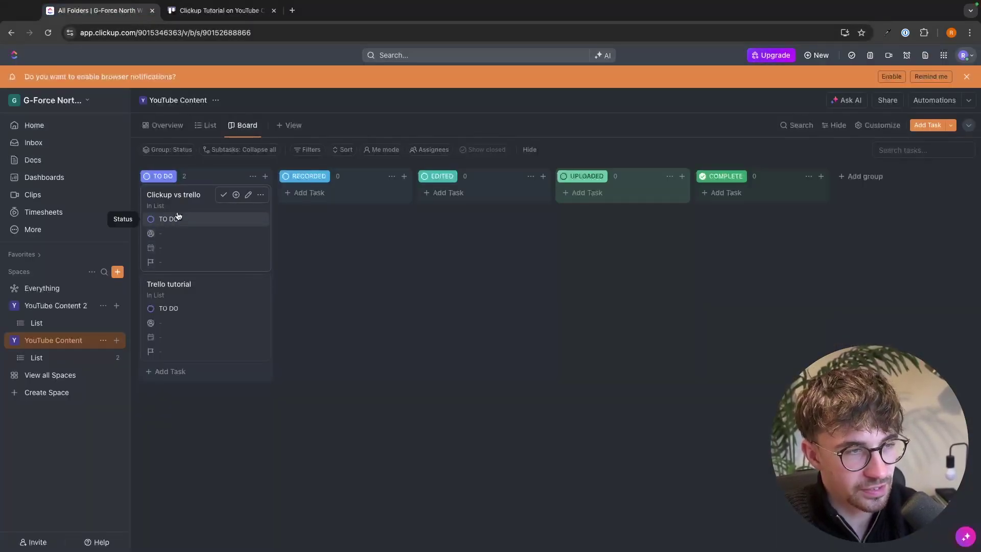
Move the Clickup vs trello task into RECORDED and assign it to a teammate.
left_click_drag(169, 196, 330, 194)
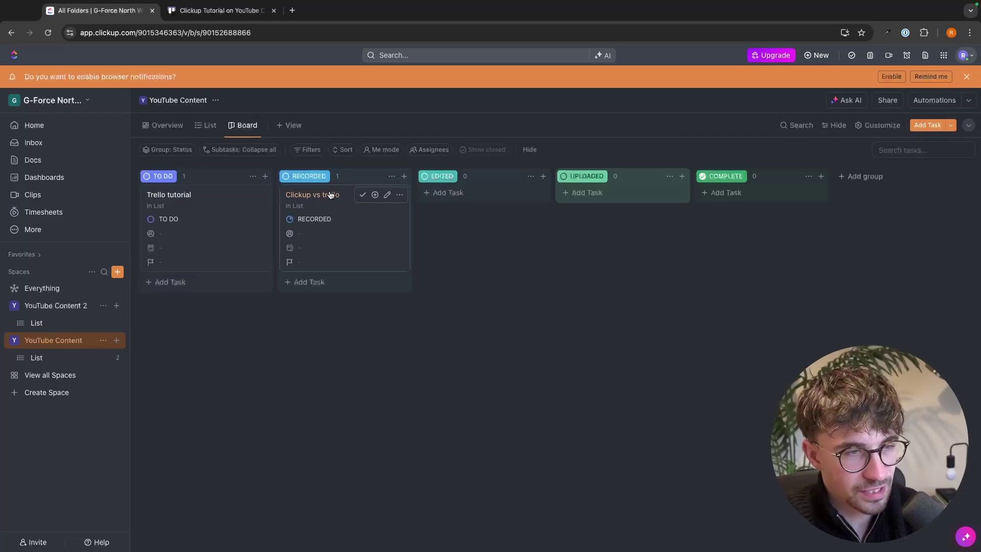
left_click(299, 234)
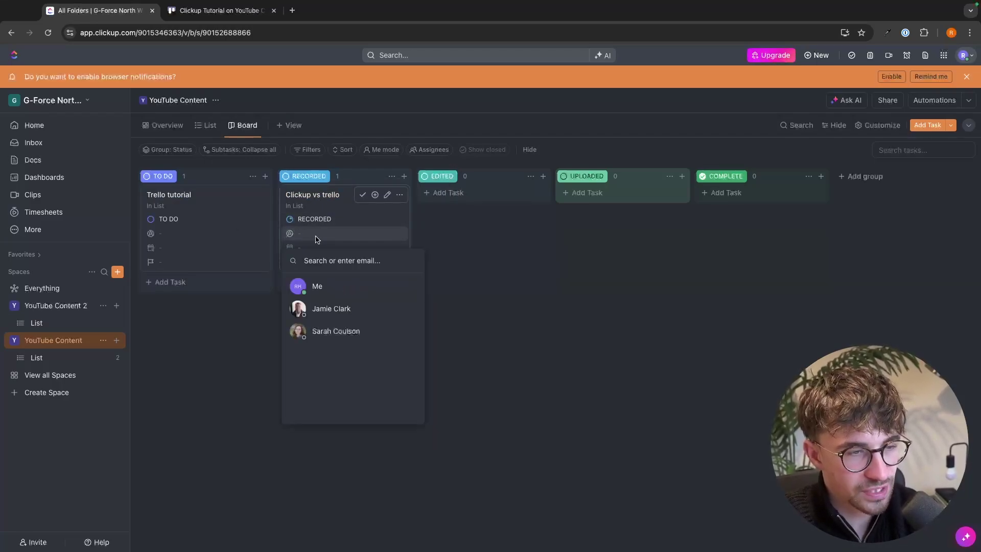
left_click(333, 308)
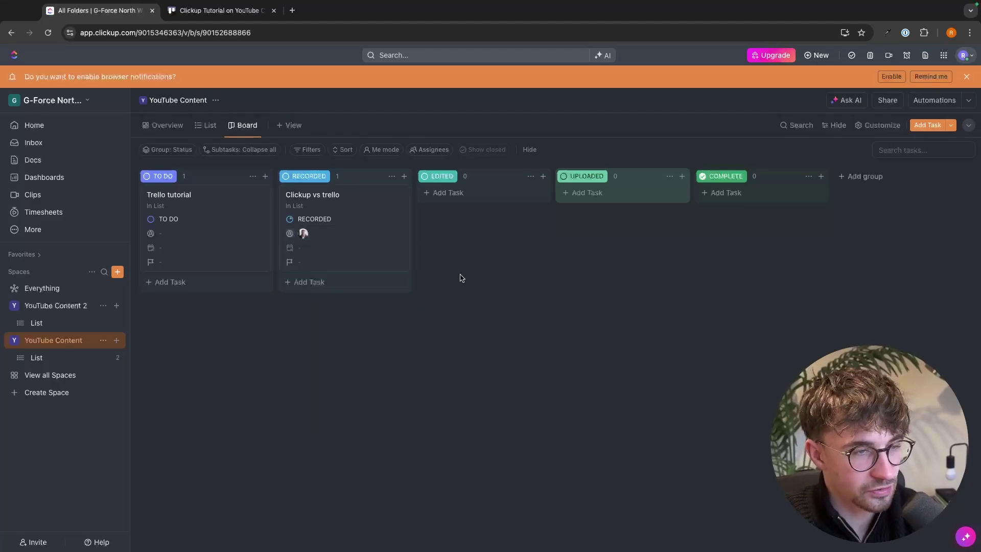
Date the task from Today to Friday 18 October and set its priority to Urgent.
left_click(314, 248)
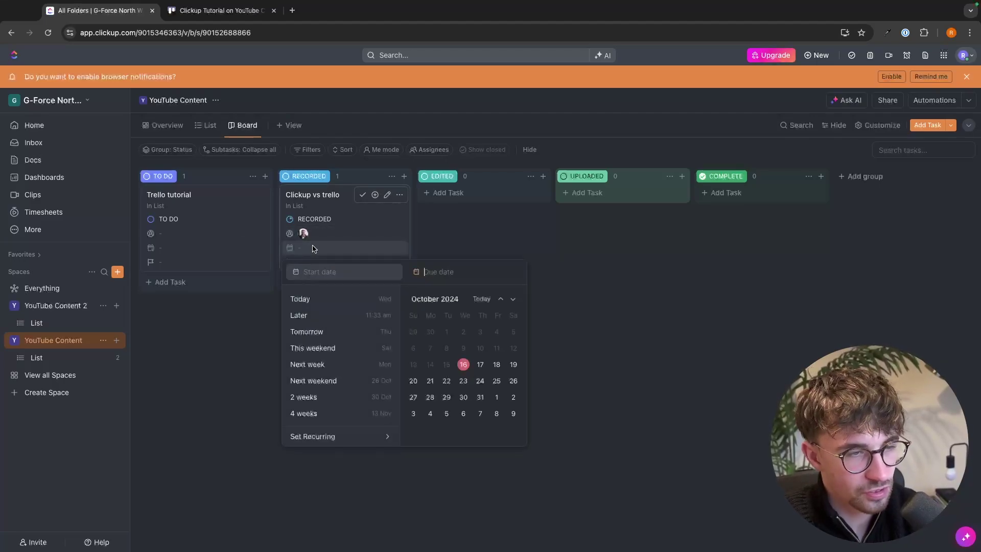
left_click(349, 270)
left_click(463, 365)
left_click(496, 364)
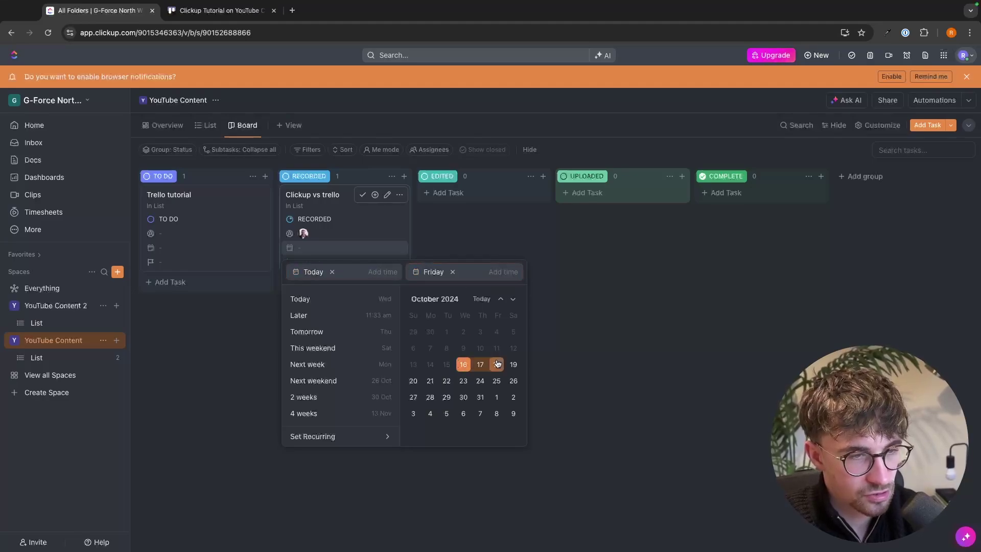
left_click(575, 270)
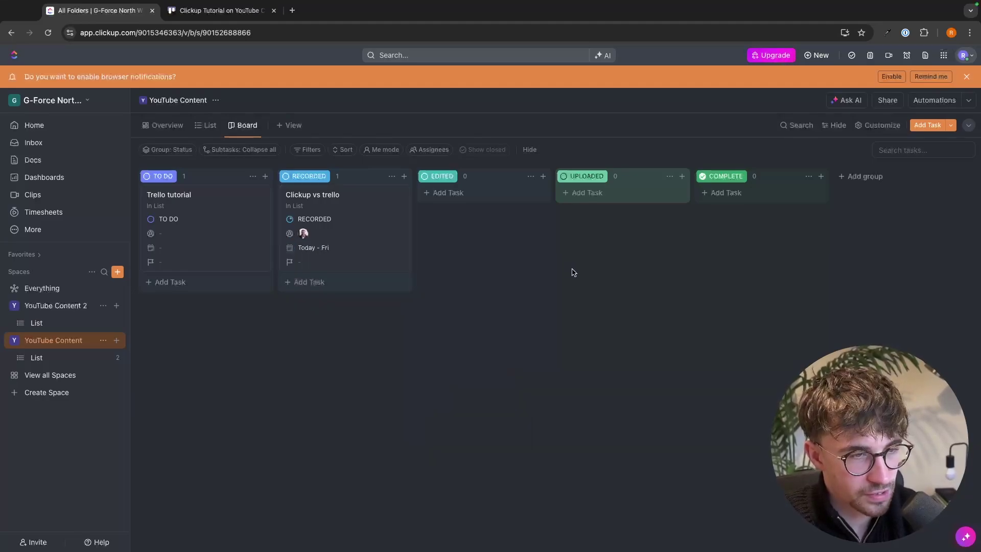
left_click(317, 264)
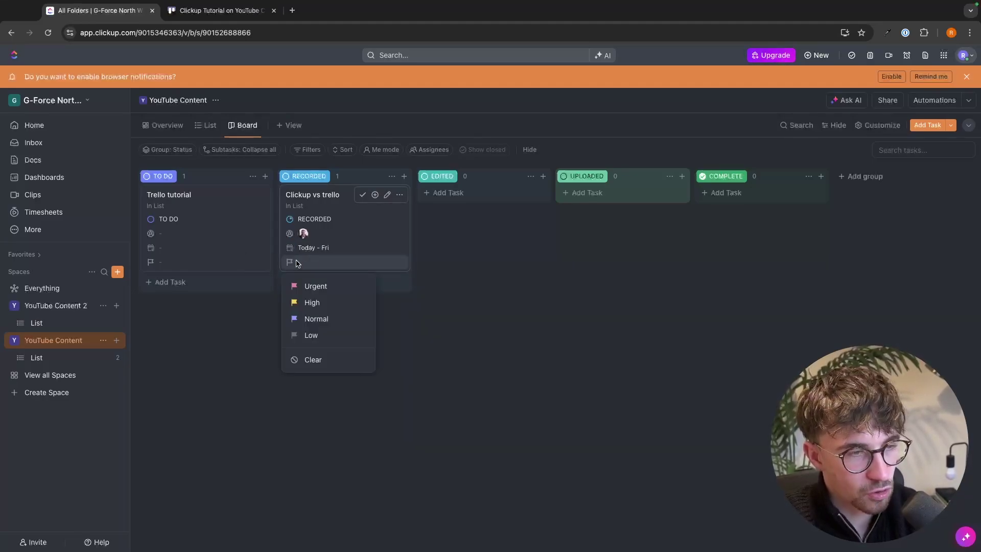
left_click(320, 289)
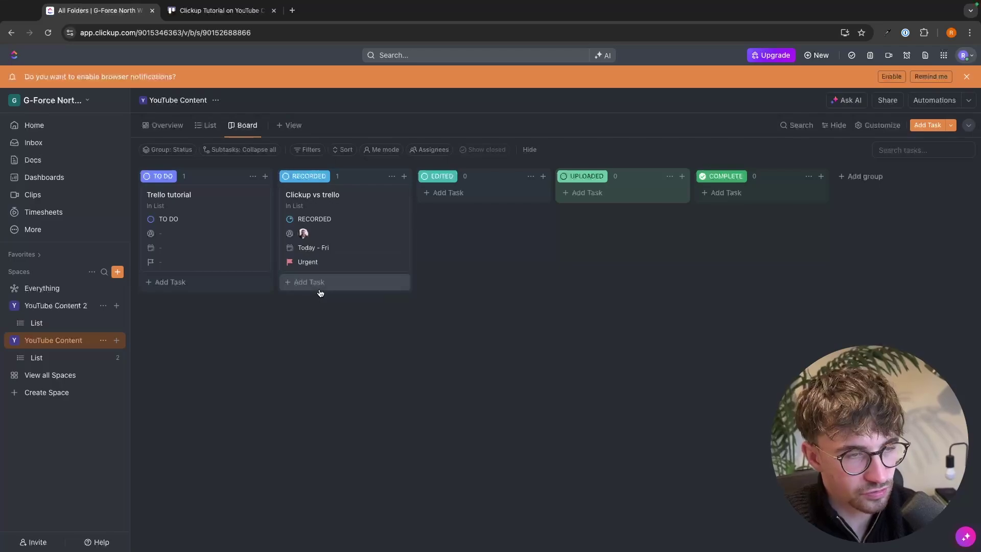
Open the Clickup vs trello task and log about a minute of tracked time.
left_click(294, 211)
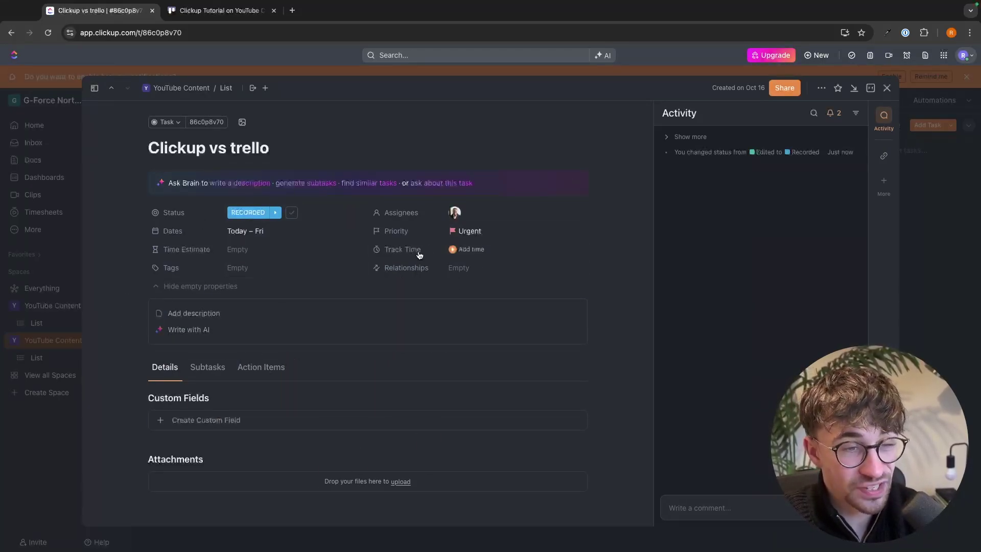
left_click(228, 11)
key("ctrl+shift+Tab")
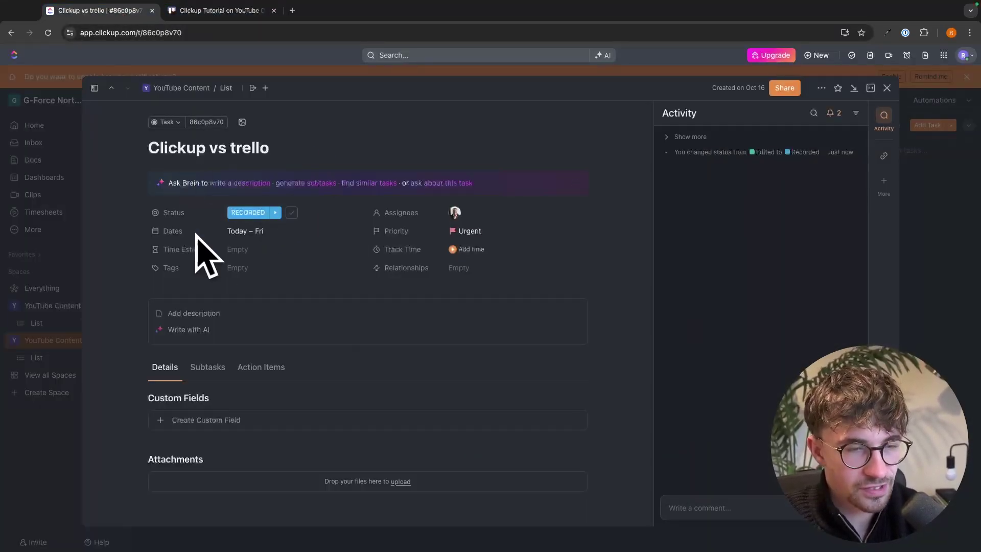
left_click(452, 250)
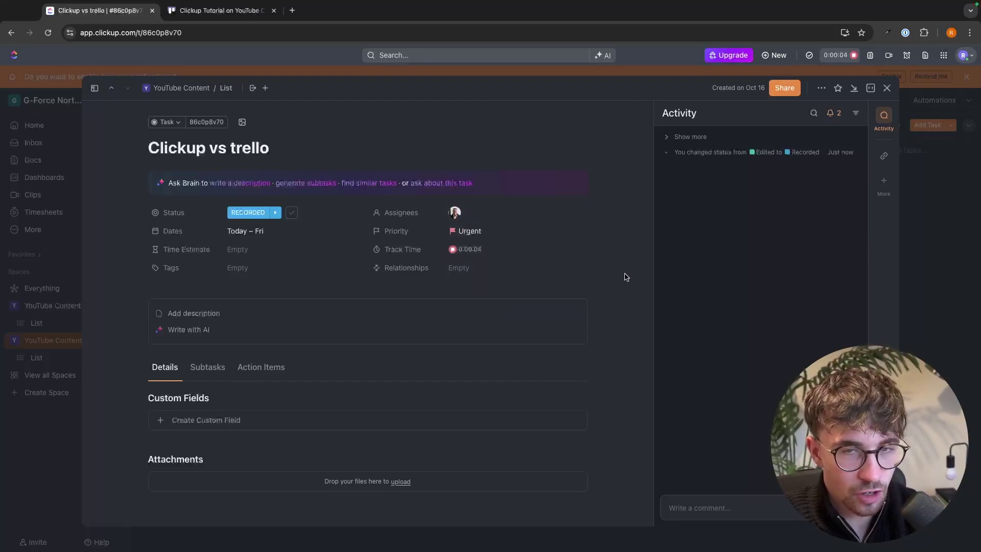
left_click(453, 250)
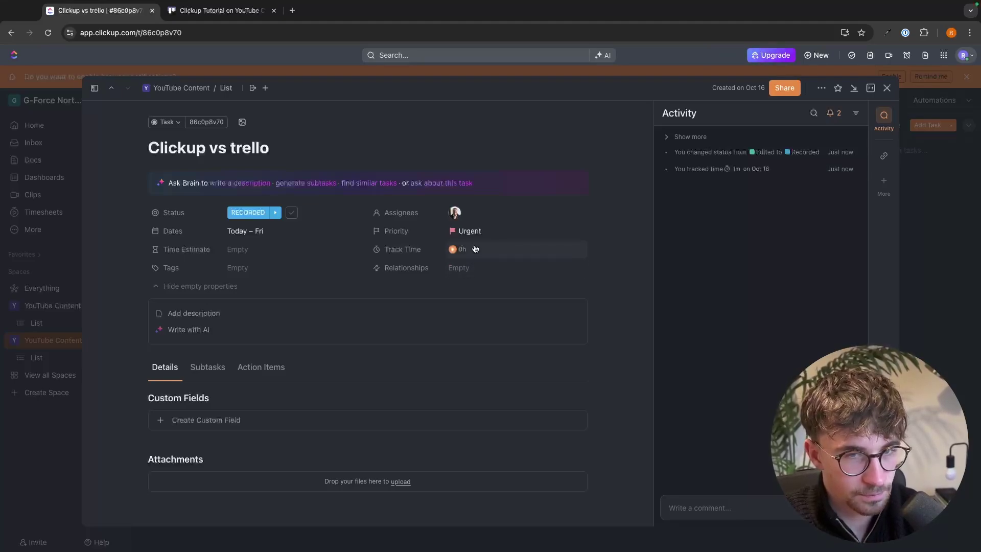
left_click_drag(678, 170, 779, 174)
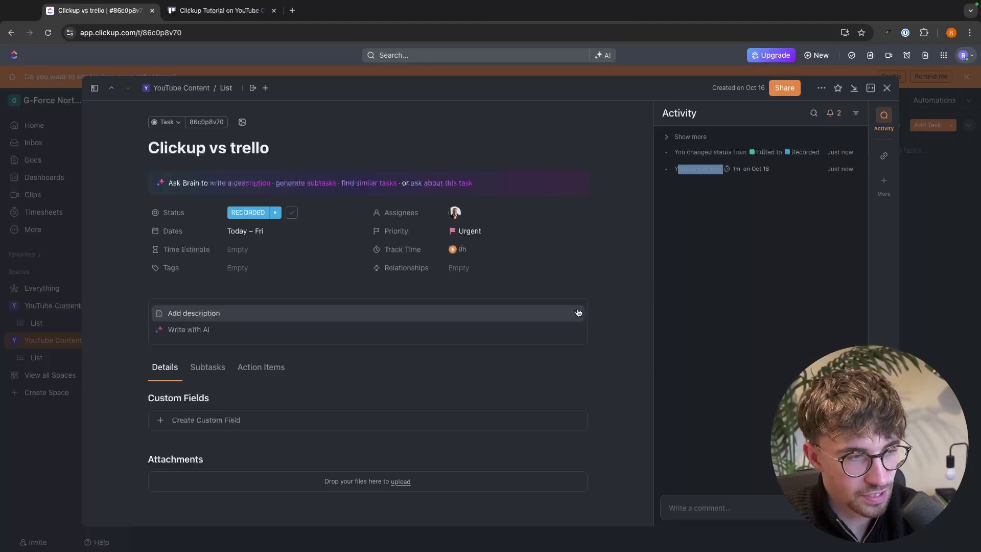
Add three subtasks: 'grhrthtrh', 'htokjhothm' and 'thmht'.
left_click(207, 367)
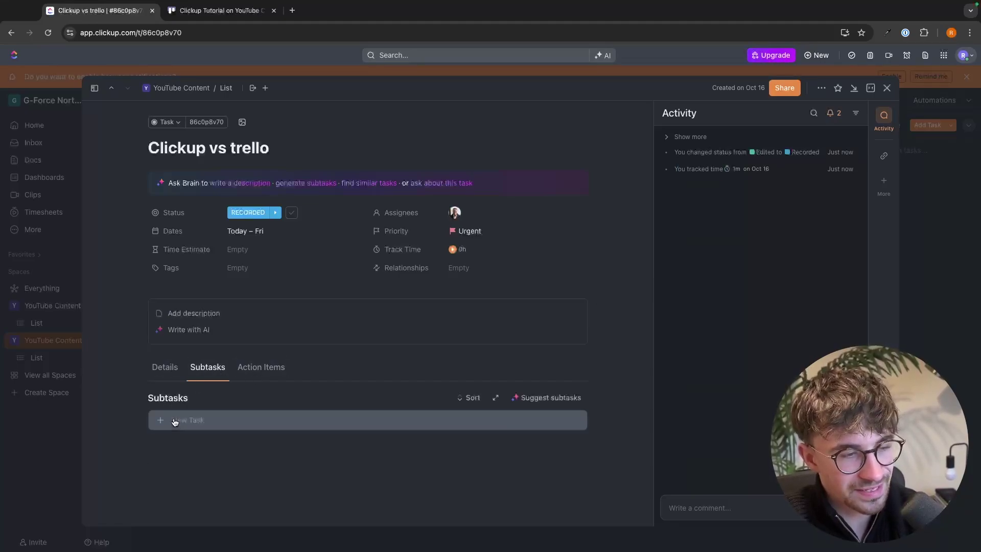
left_click(205, 420)
type("grhrthtrh")
key("Return")
type("htokjhothm")
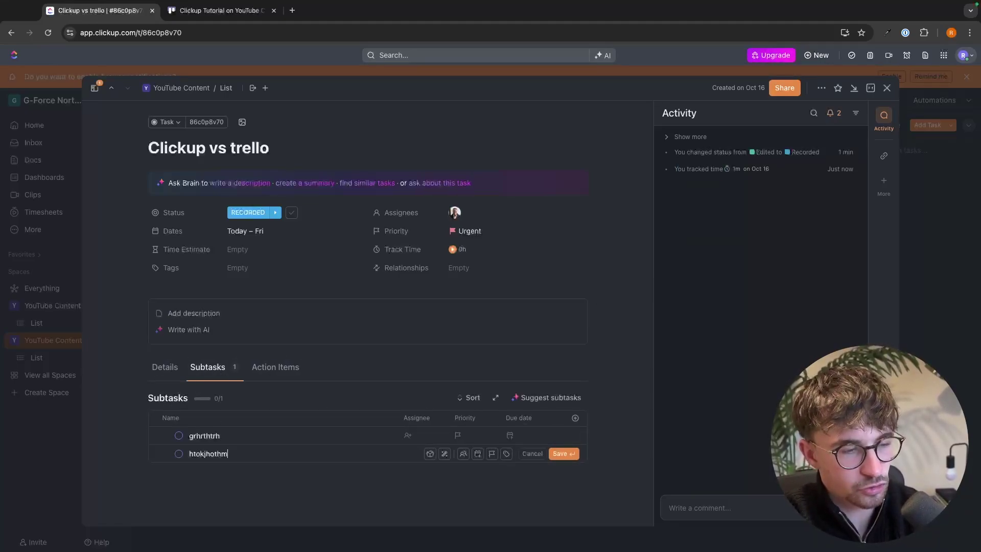
key("Return")
type("thmht")
key("Return")
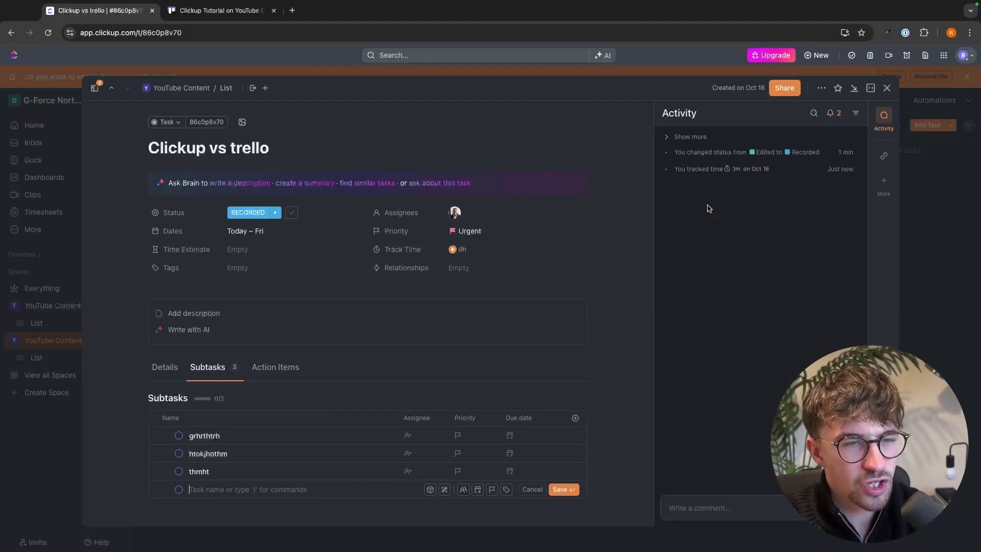
Close the task details and dismiss the space's sharing options.
left_click(884, 91)
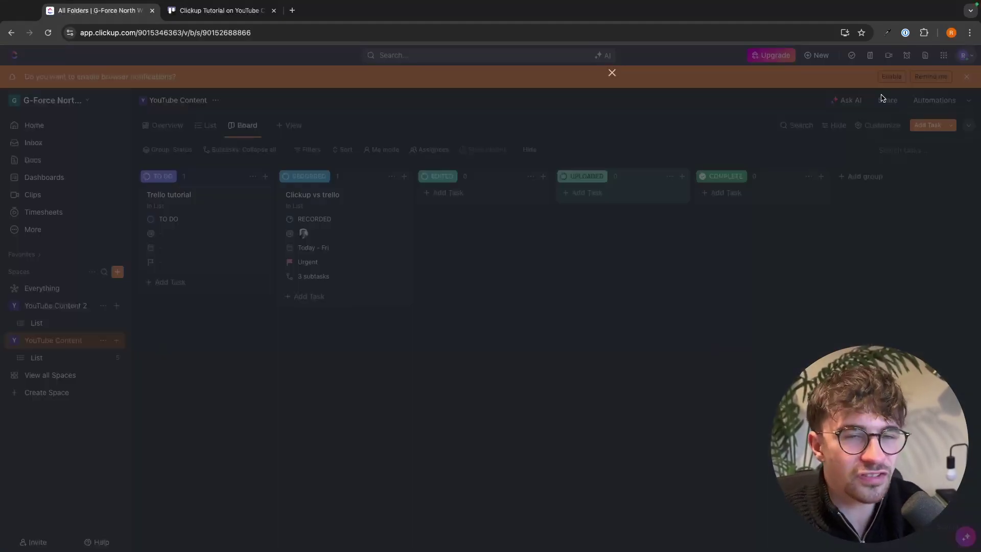
left_click(882, 98)
left_click(611, 73)
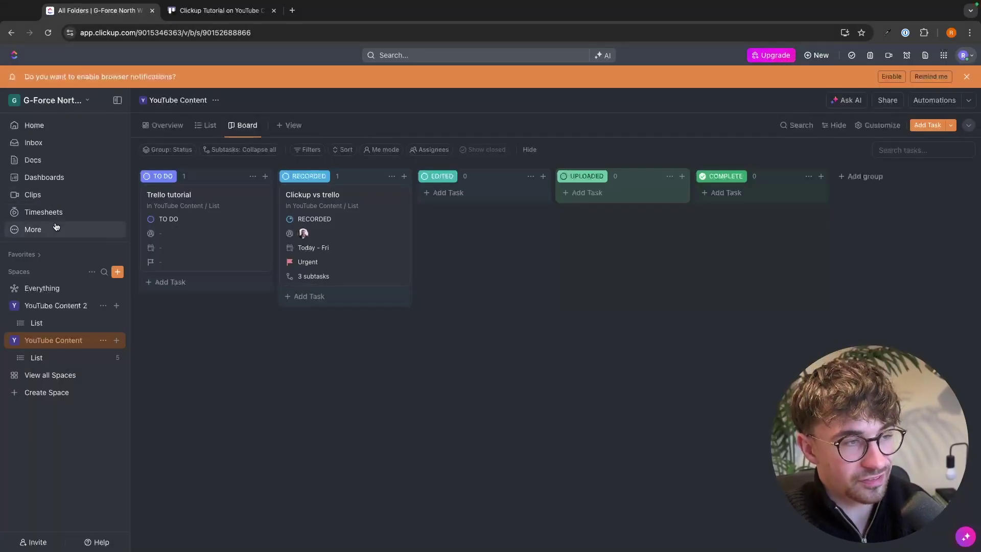
Create a new doc titled 'Trello Tutorial Script' with a few lines of placeholder body text.
left_click(40, 160)
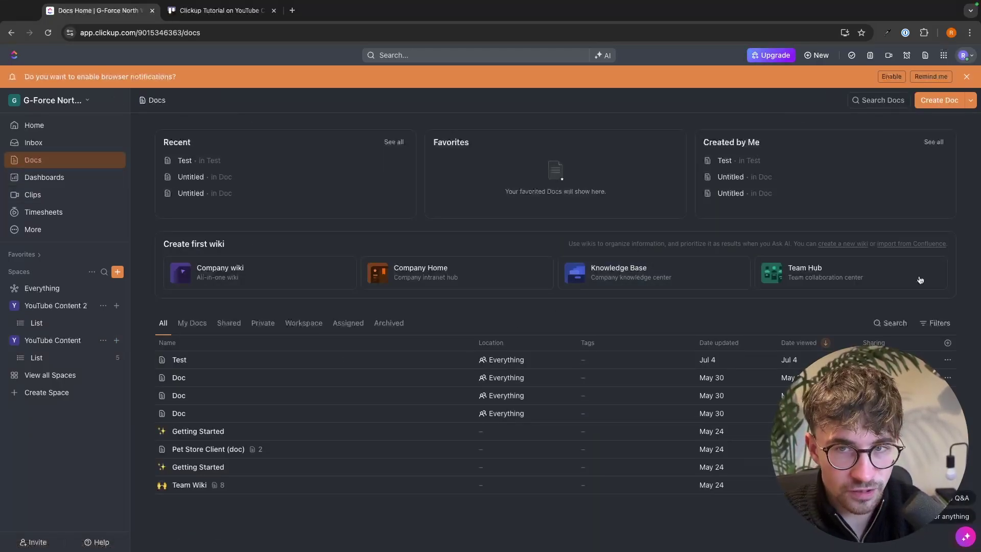
left_click(933, 103)
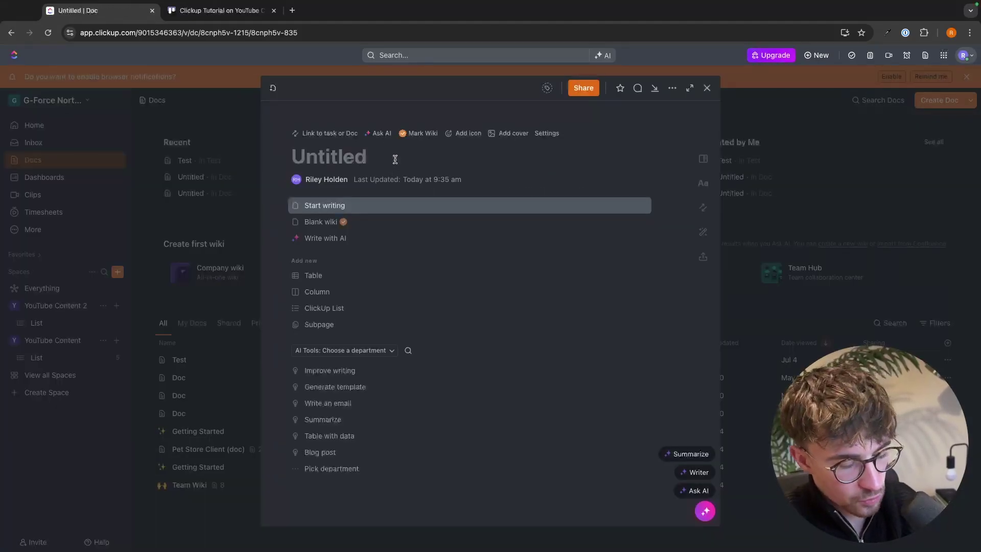
type("S")
key("BackSpace")
type("Trello Tutorial Script")
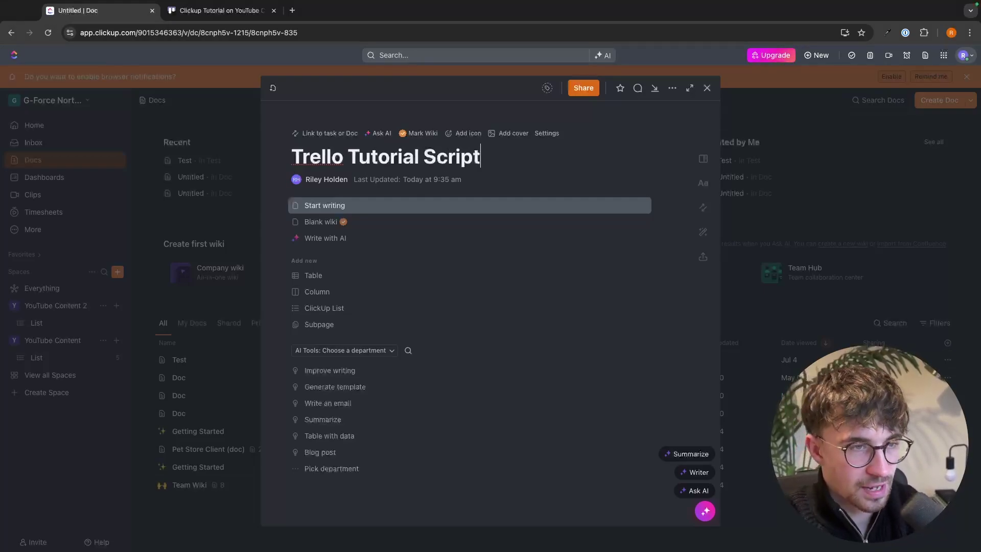
left_click(354, 207)
type("e'g")
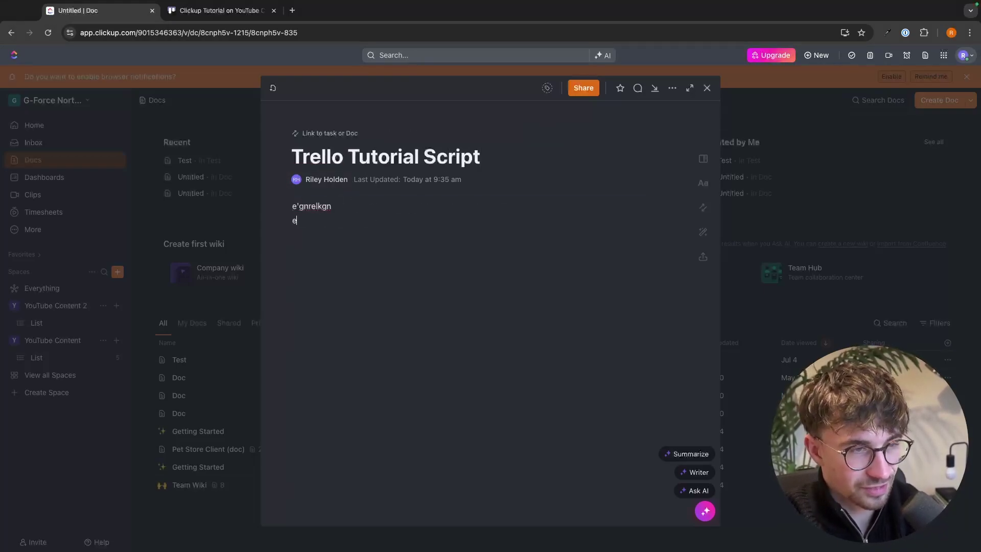
type("nrelkgn ergljasnga")
key("Return")
type("ergkjnaerkjg")
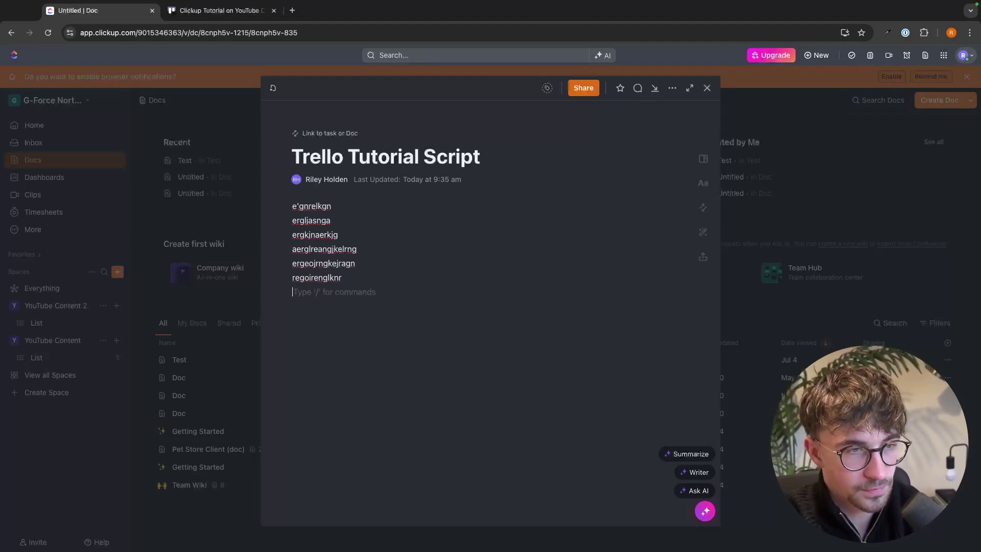
Close the doc, reopen YouTube Content, switch Board then List, and open the + View menu.
left_click(776, 209)
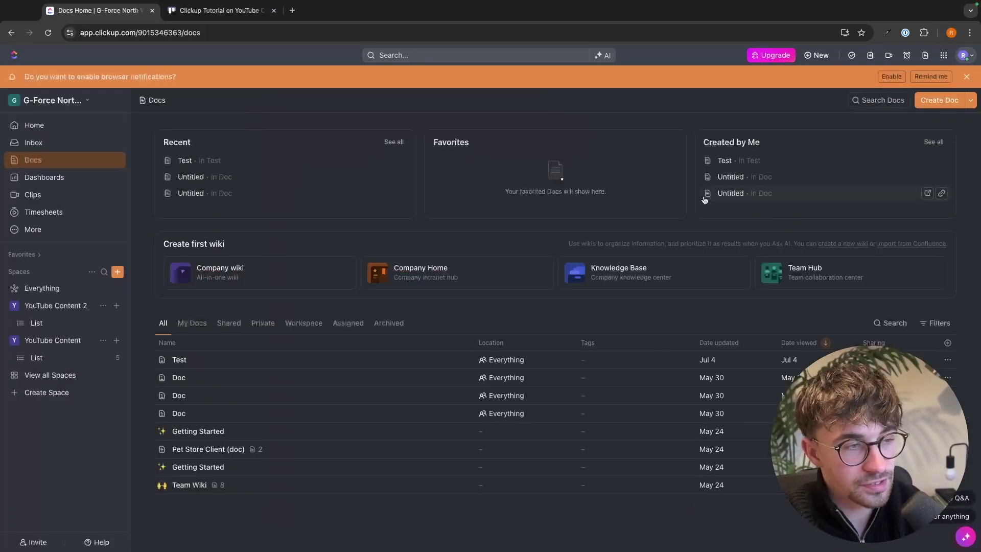
left_click(65, 345)
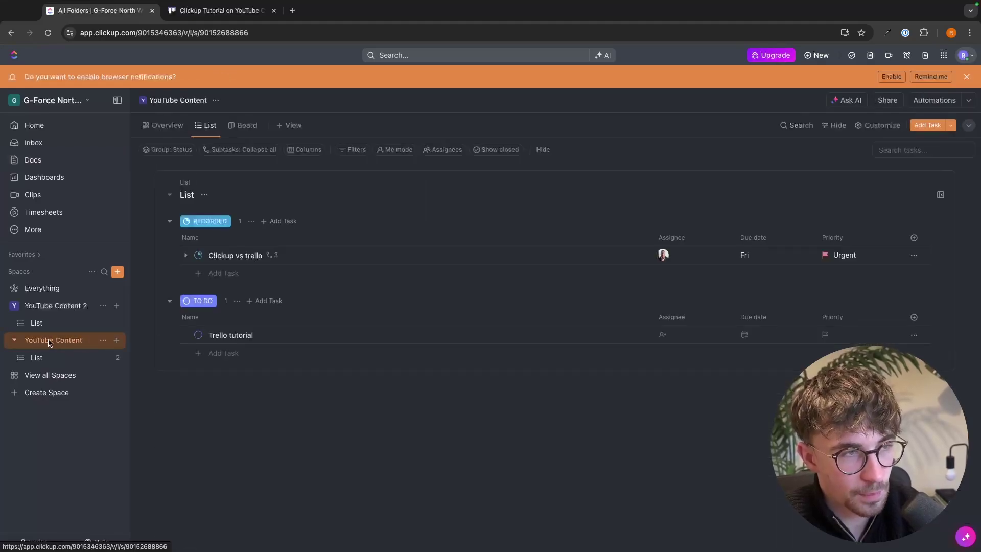
left_click(247, 126)
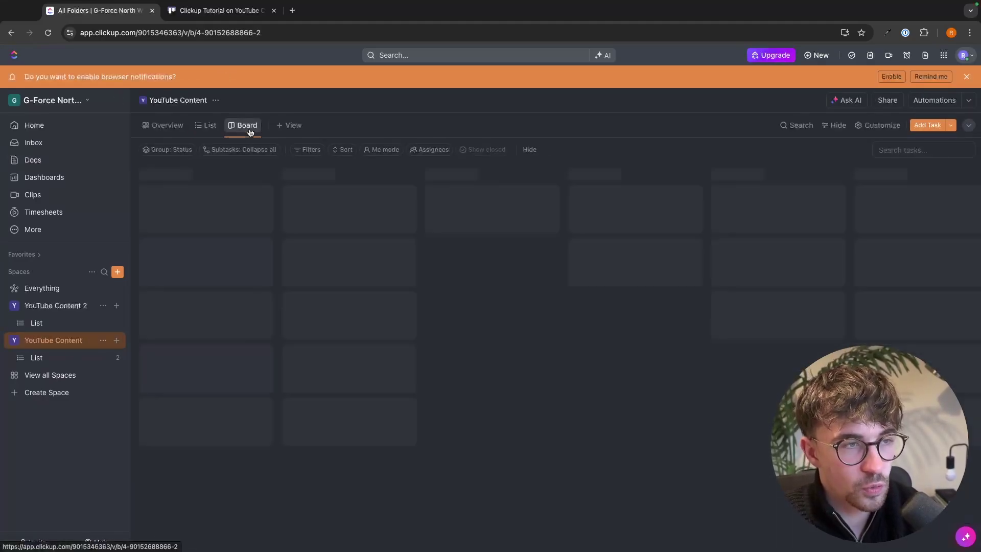
left_click(208, 125)
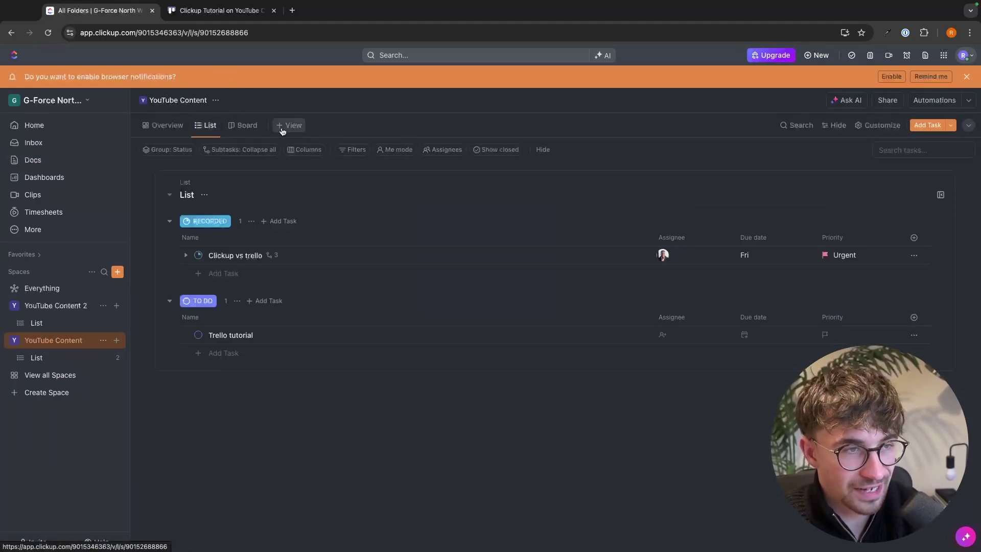
left_click(286, 125)
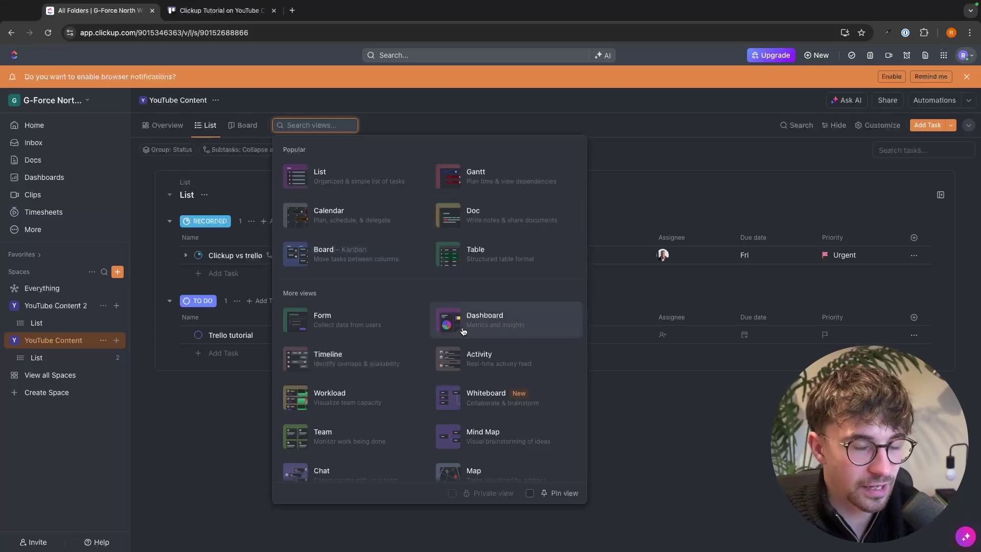
left_click(225, 10)
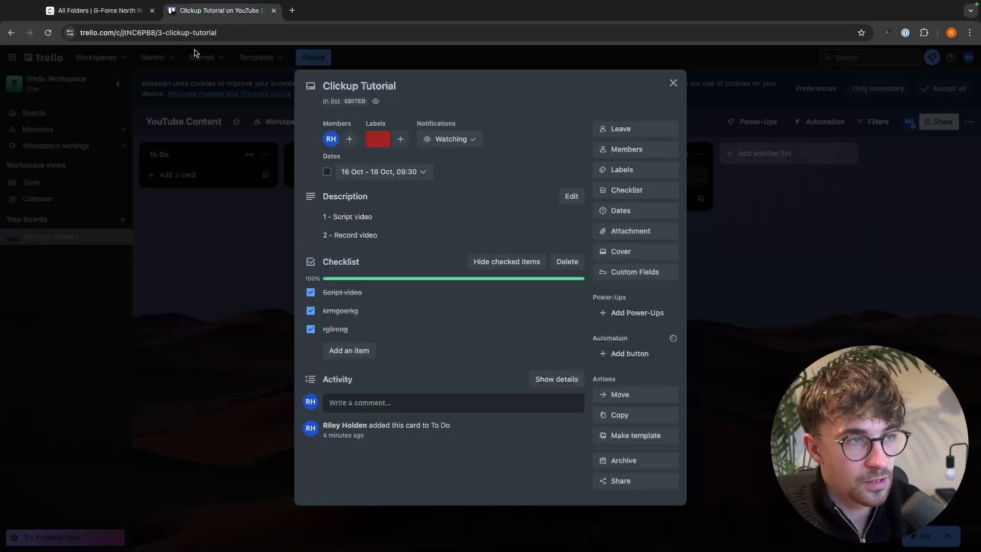
left_click(232, 119)
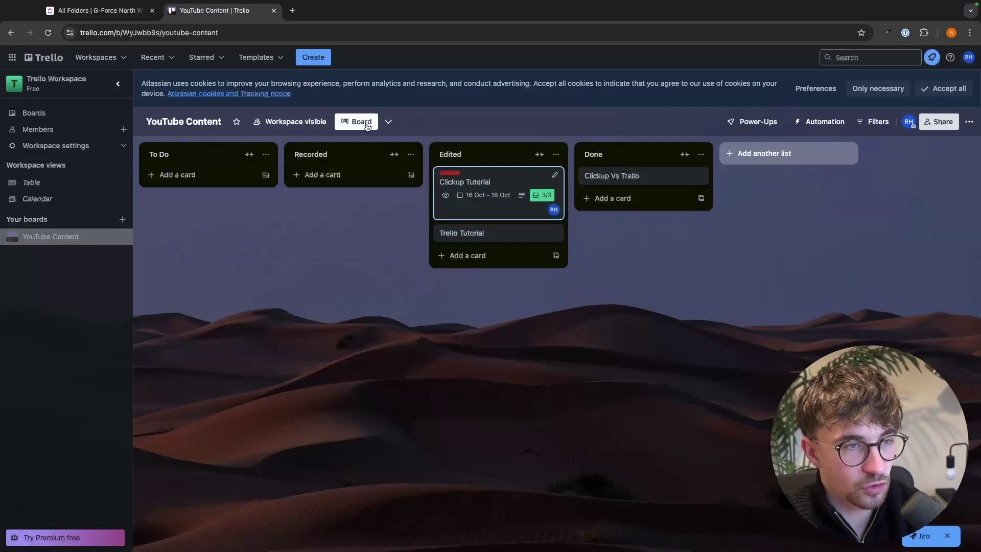
left_click(389, 121)
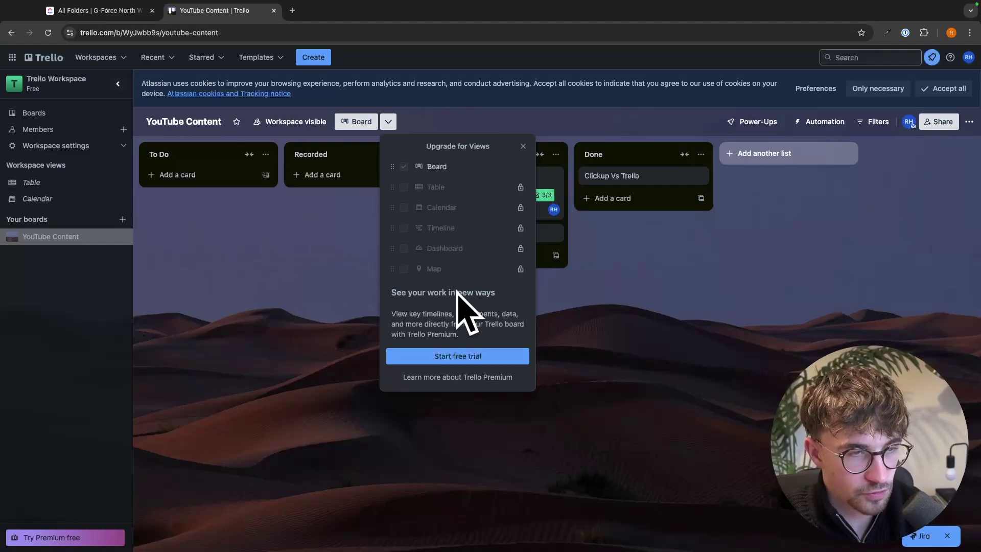
left_click(94, 16)
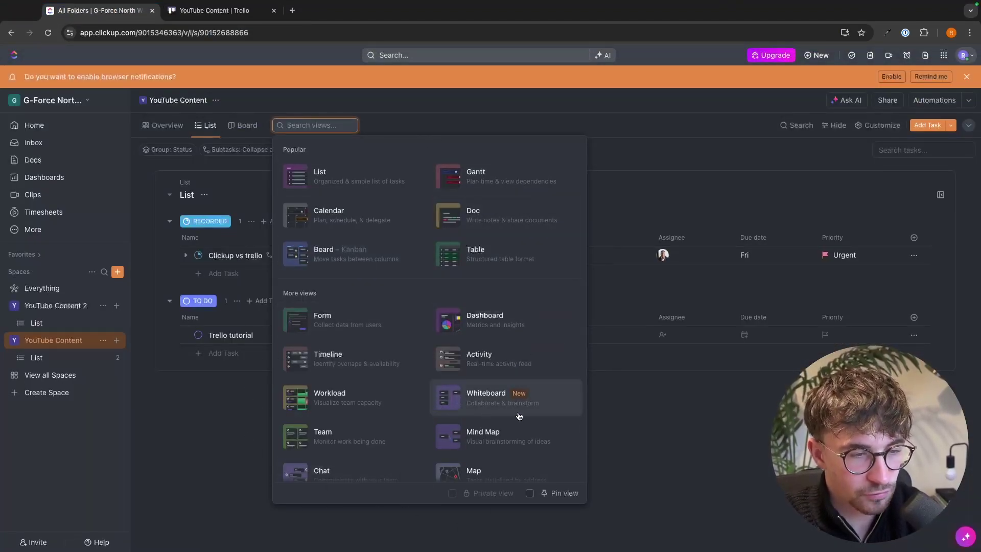
Add a Calendar view, close its customization panel, and browse the remaining view types.
left_click(363, 224)
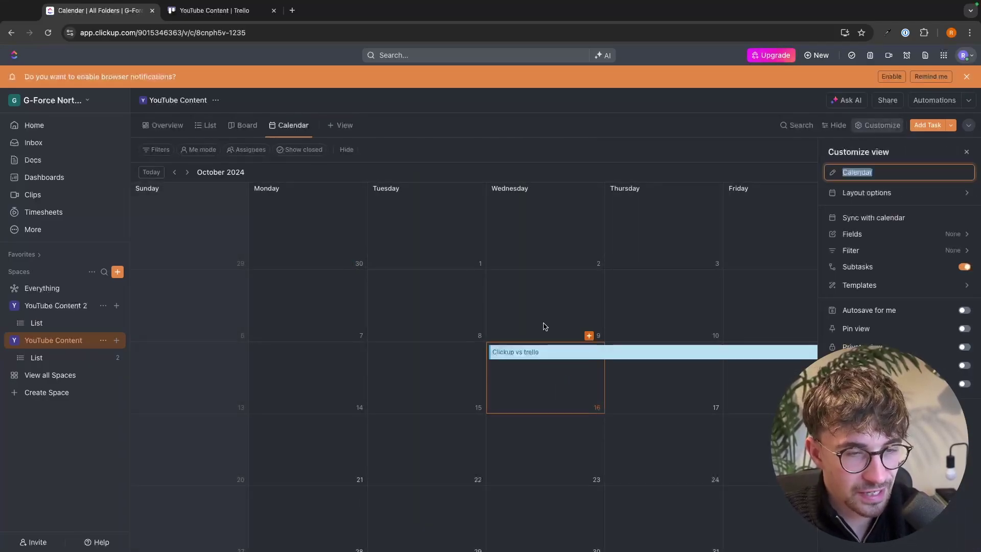
left_click(967, 152)
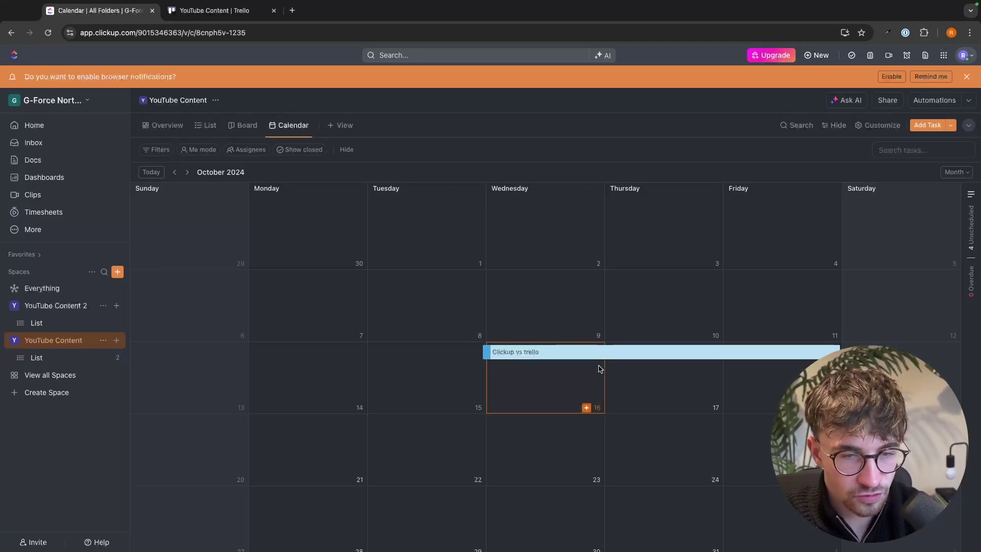
left_click(341, 126)
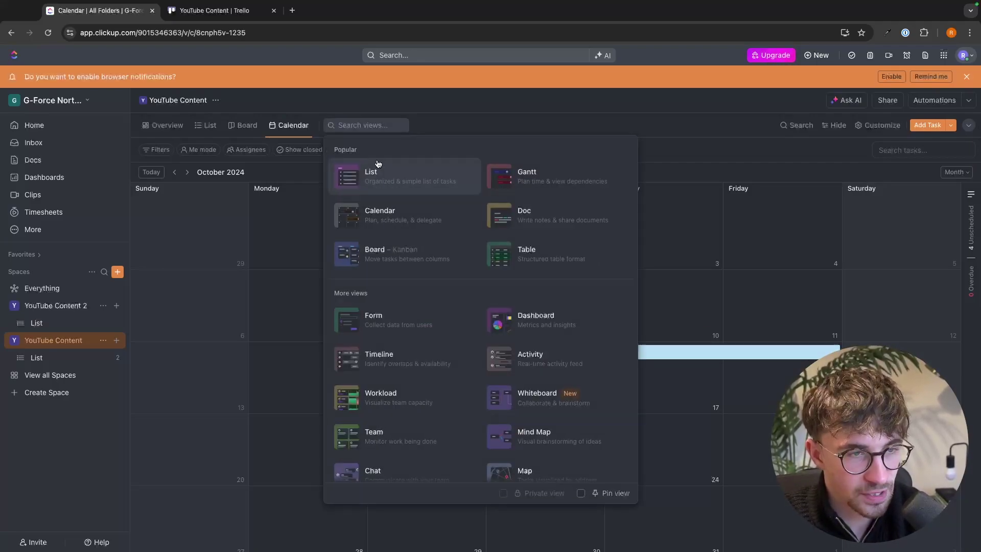
scroll(511, 230, "down", 3)
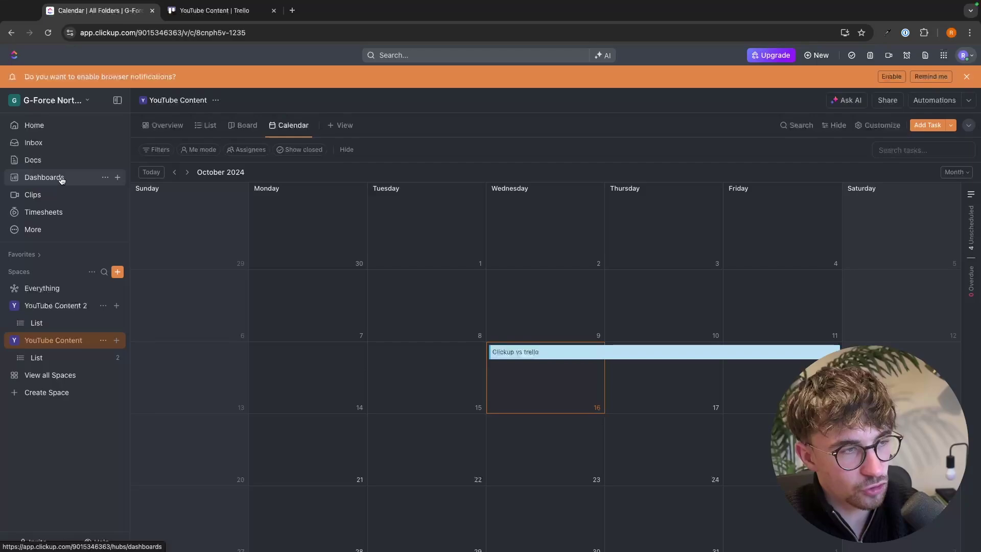
Glance at the Dashboards page, then go to Clips listing three saved recordings.
left_click(33, 178)
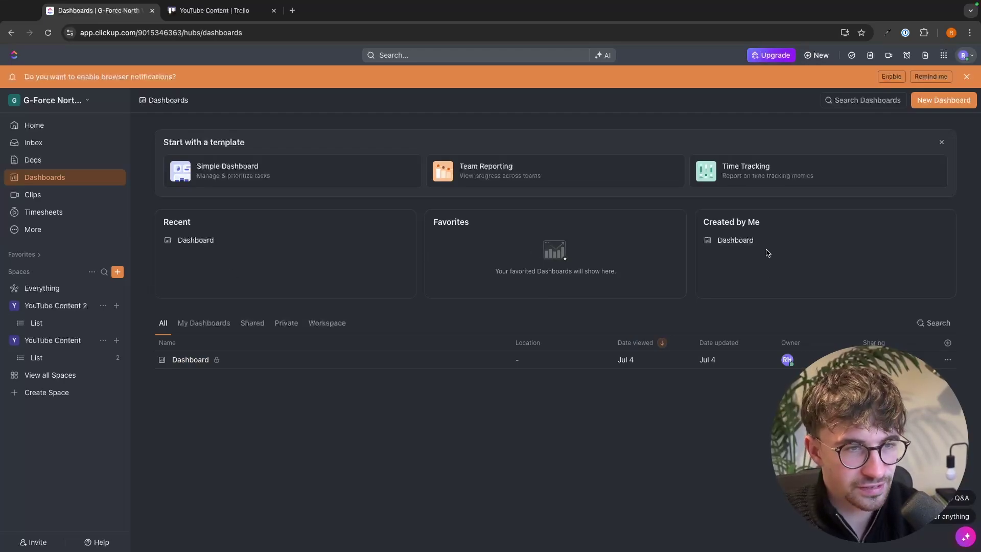
left_click(33, 196)
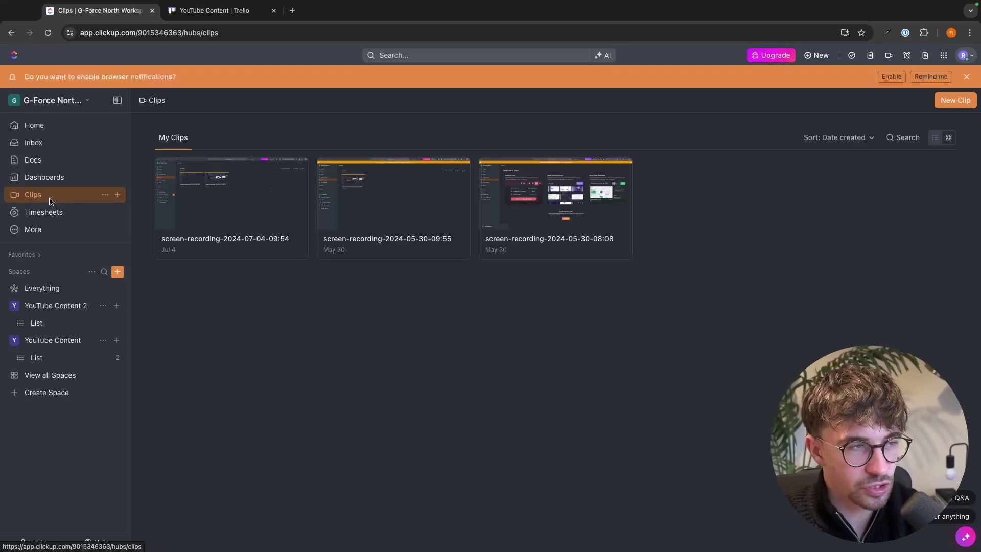
left_click(954, 102)
left_click(783, 99)
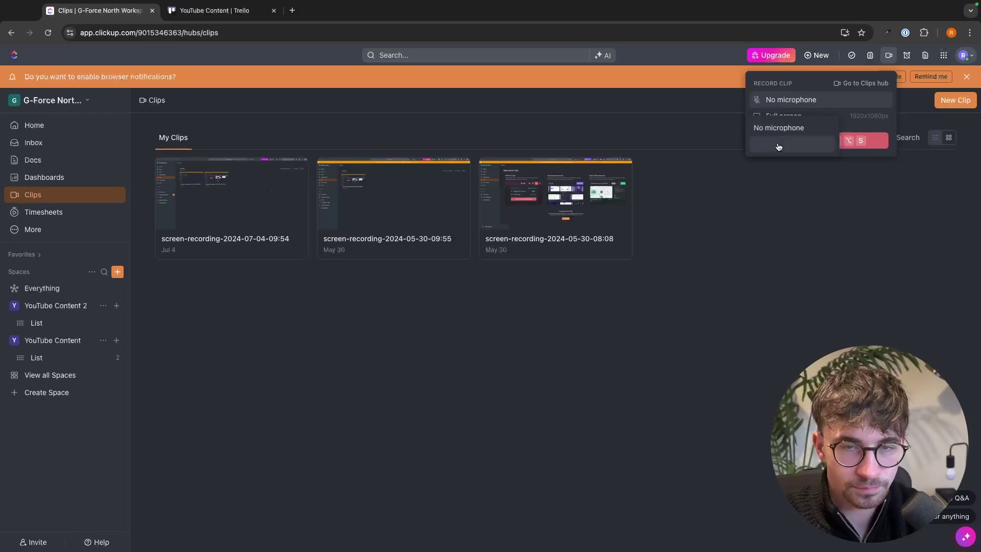
left_click(842, 112)
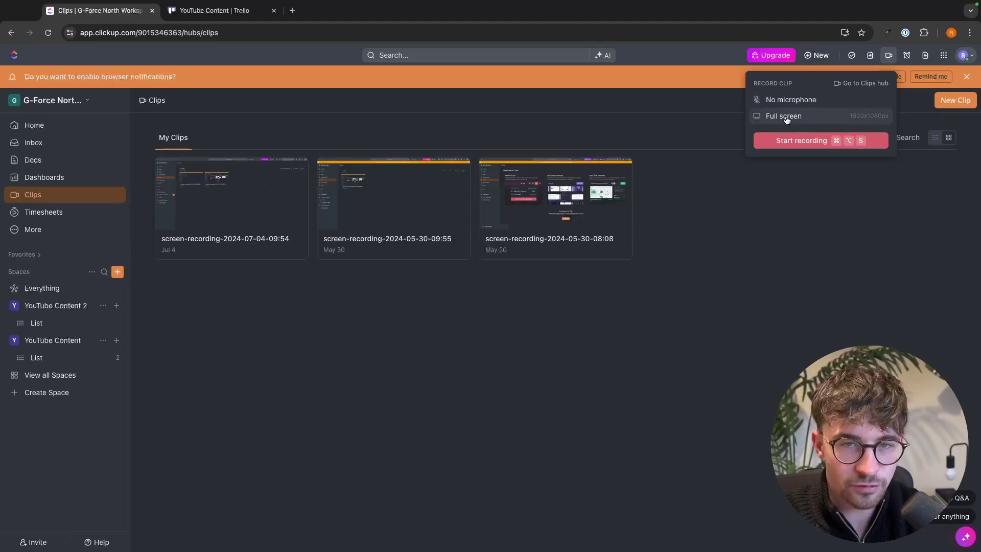
left_click(813, 149)
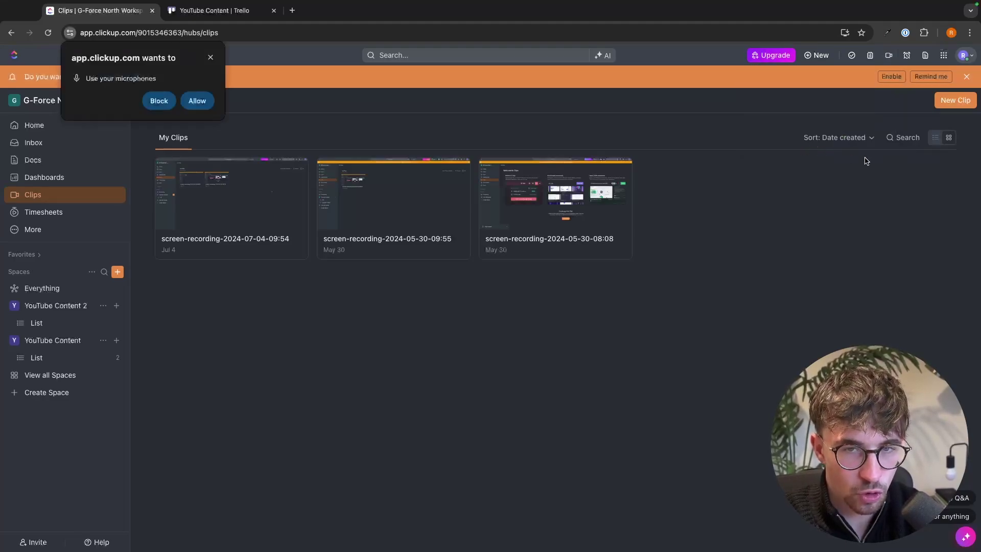
left_click(202, 105)
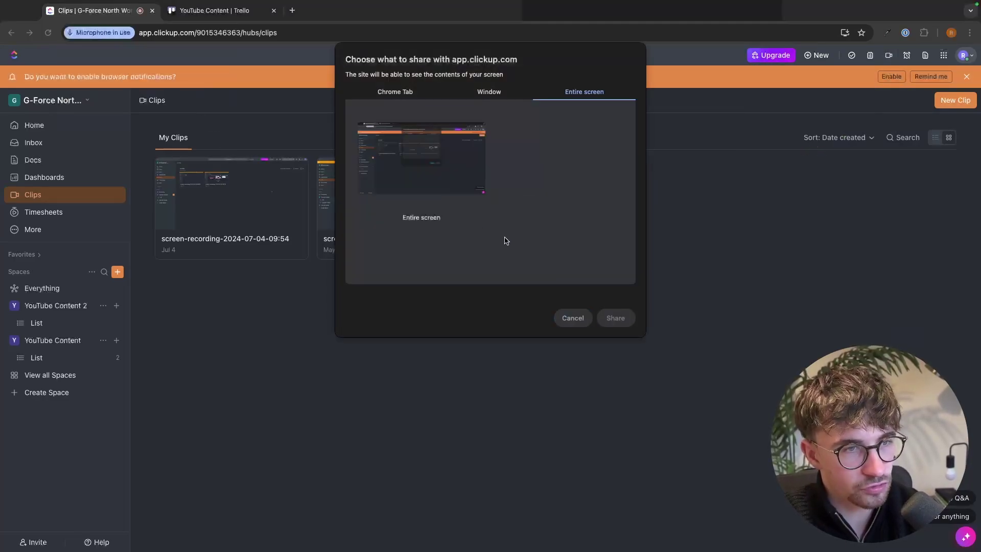
left_click(511, 224)
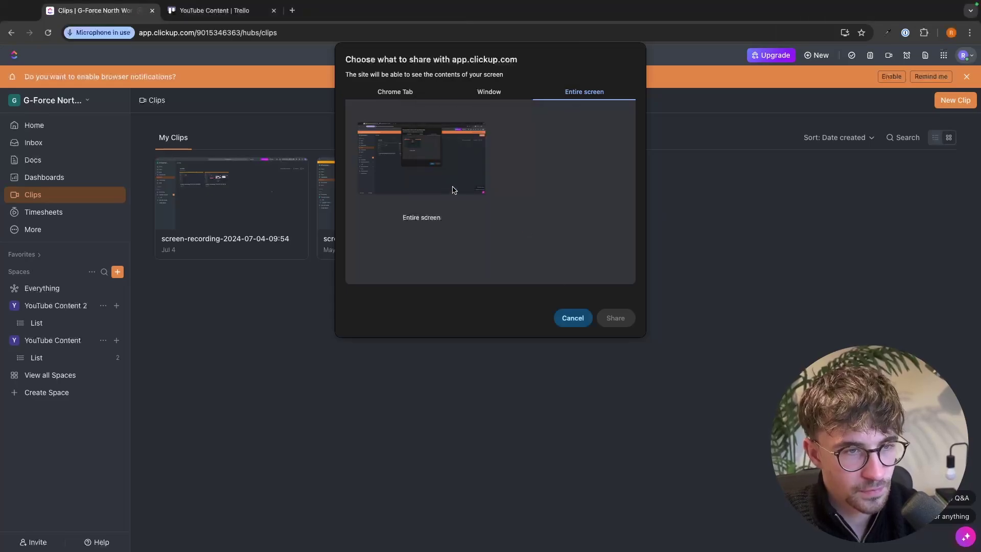
left_click(616, 321)
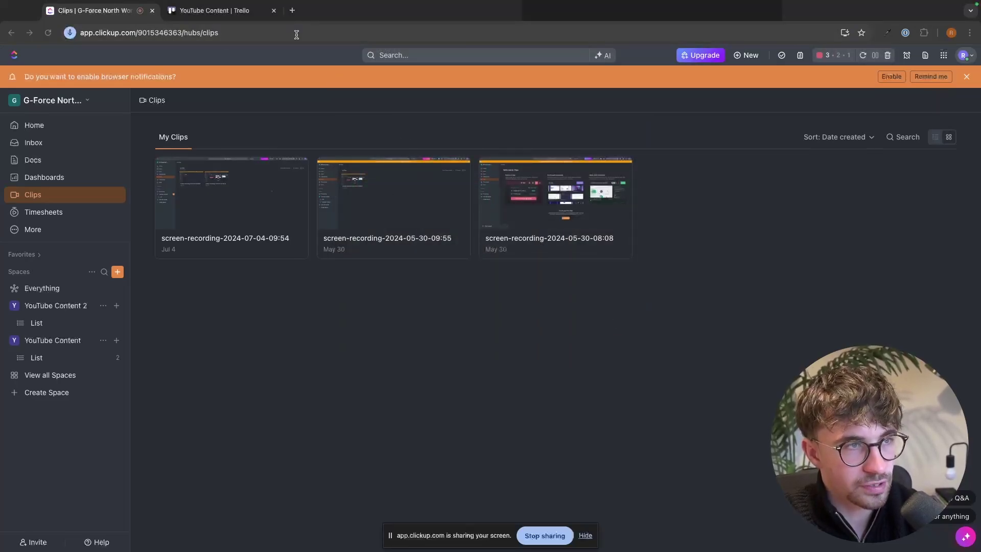
left_click(291, 10)
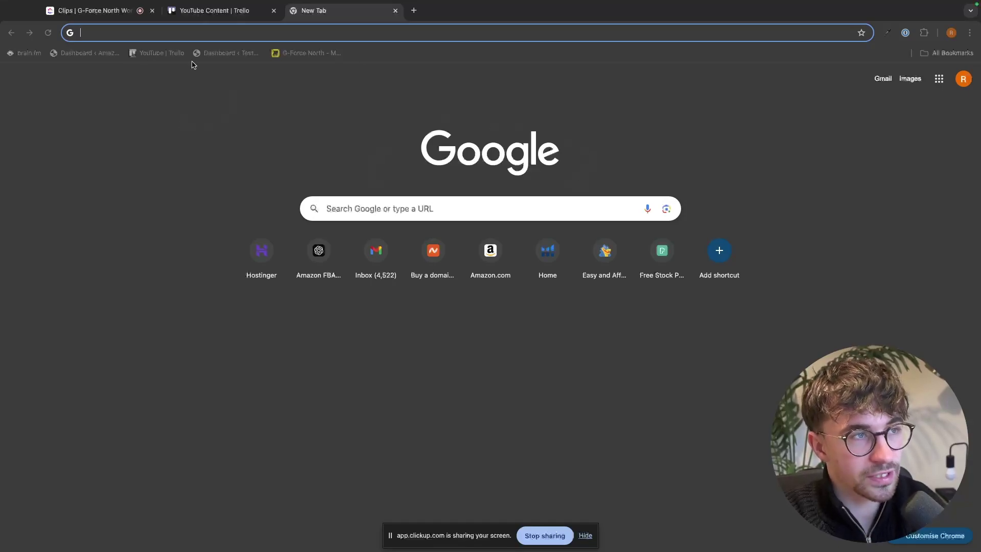
left_click(395, 10)
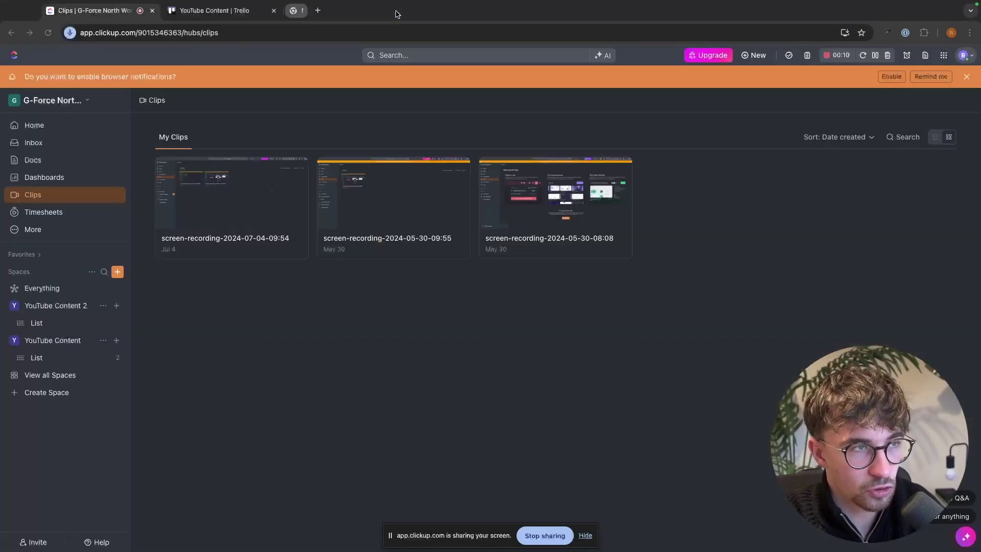
left_click(544, 535)
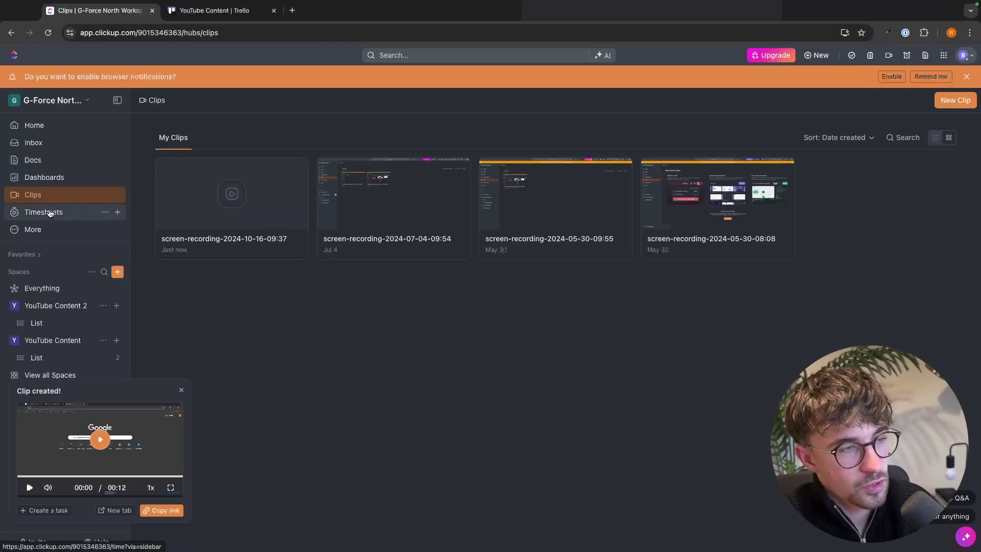
Review the Timesheets page, then move on to the Goals page.
left_click(44, 212)
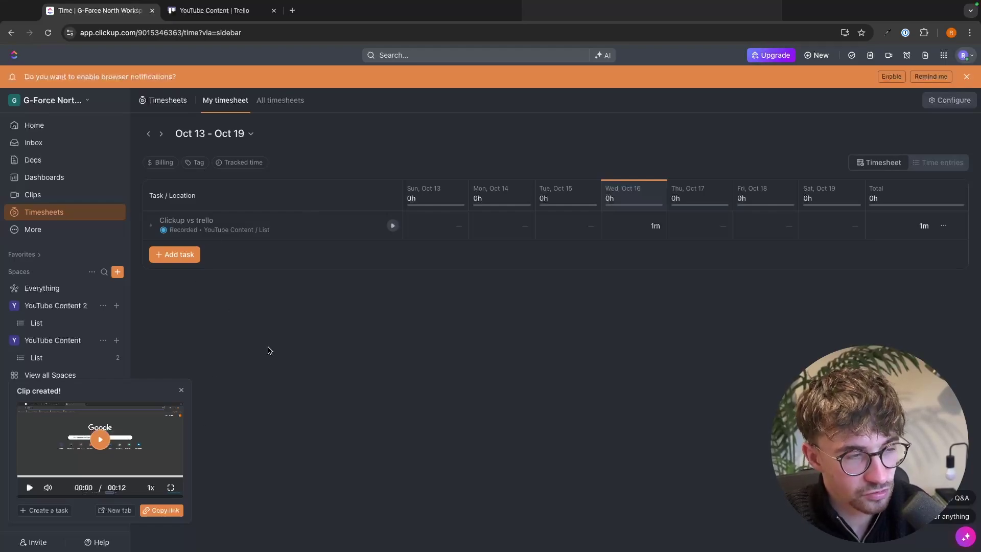
left_click(31, 229)
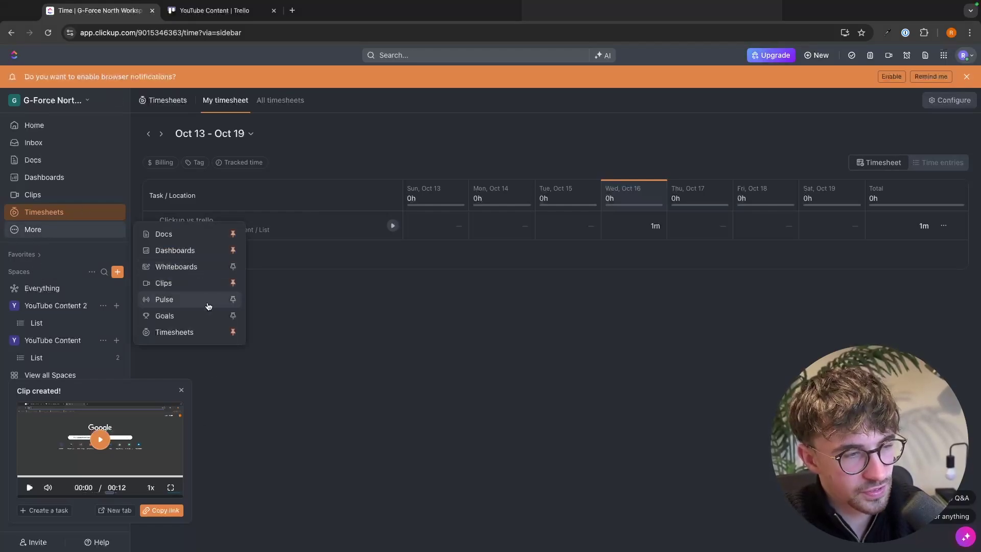
left_click(172, 316)
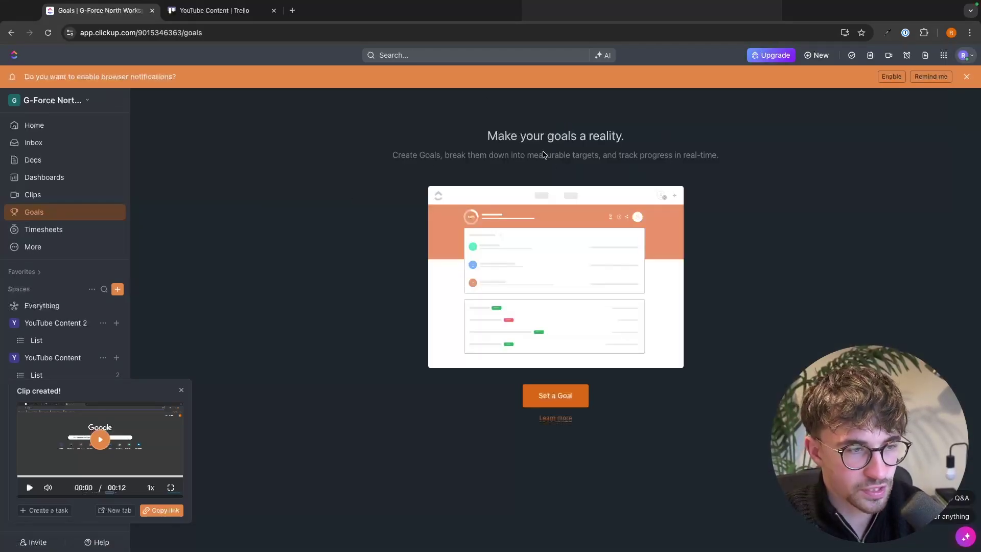
Preview the Set a Goal form, close it without saving, and go to Whiteboards.
left_click(547, 399)
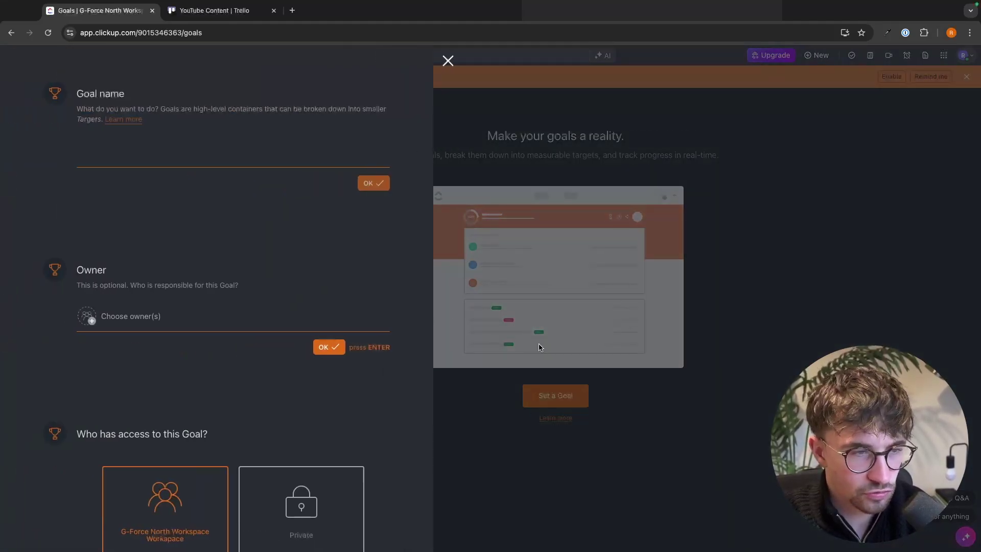
scroll(131, 390, "down", 4)
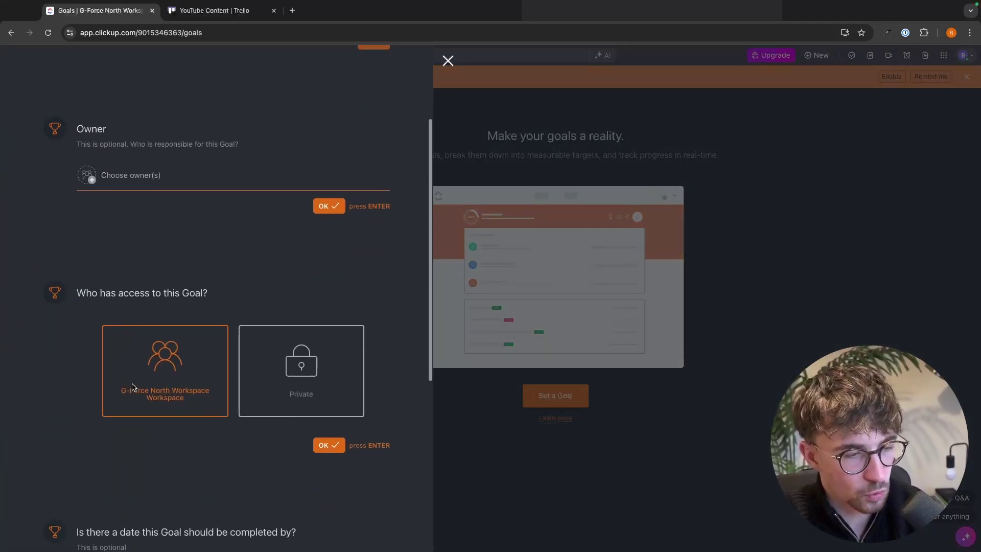
scroll(148, 366, "up", 2)
scroll(148, 366, "down", 7)
scroll(147, 366, "up", 5)
left_click(589, 341)
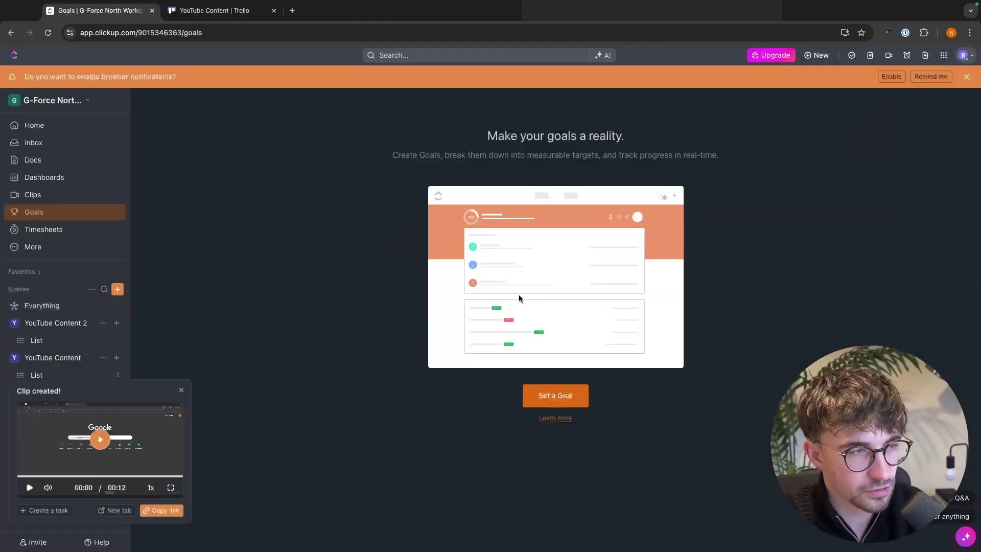
mouse_move(53, 248)
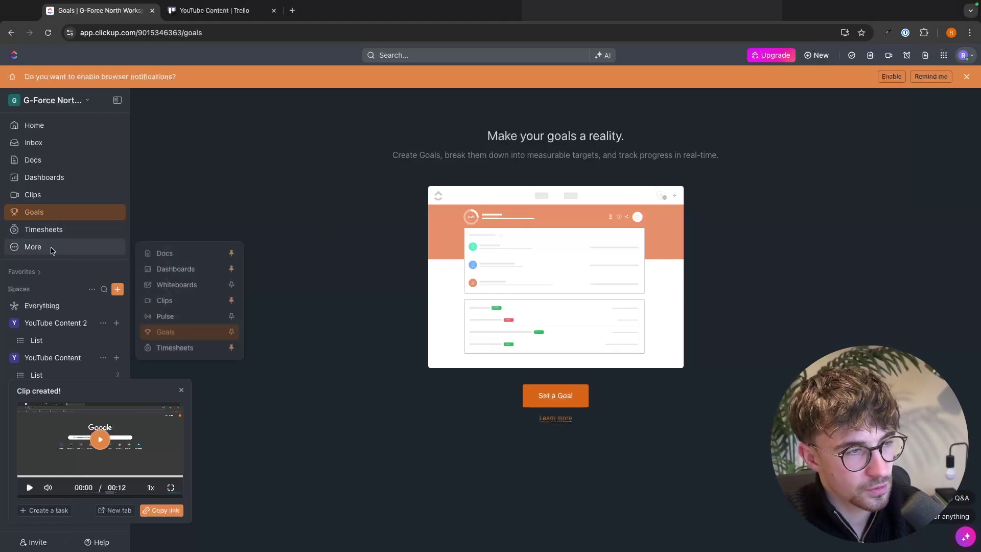
left_click(179, 285)
Create a new whiteboard named 'fege'.
left_click(943, 101)
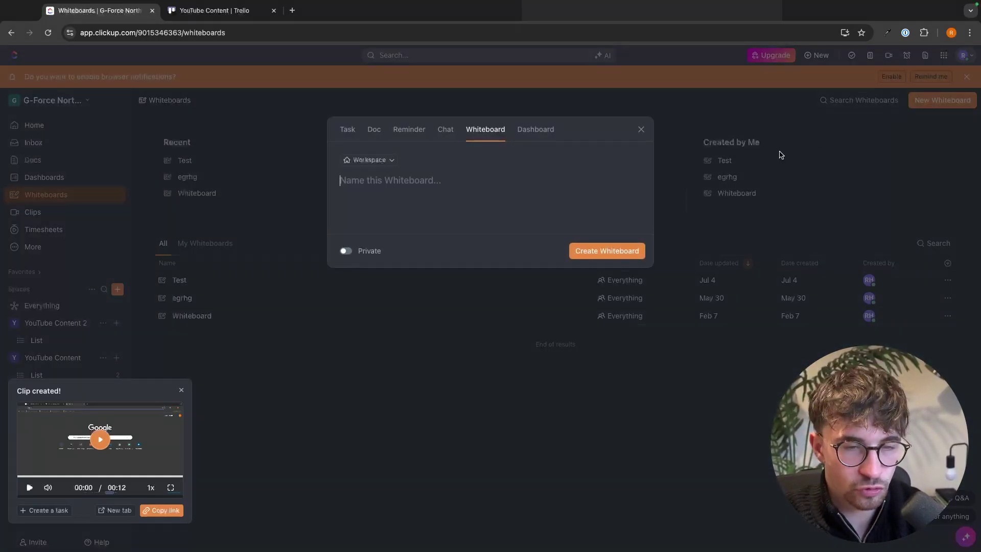
type("fege")
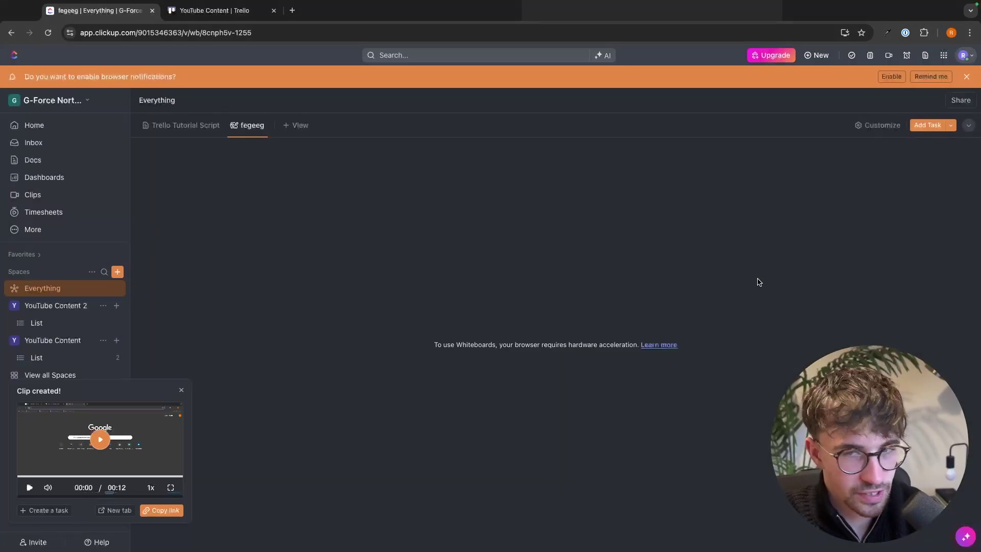
left_click(929, 127)
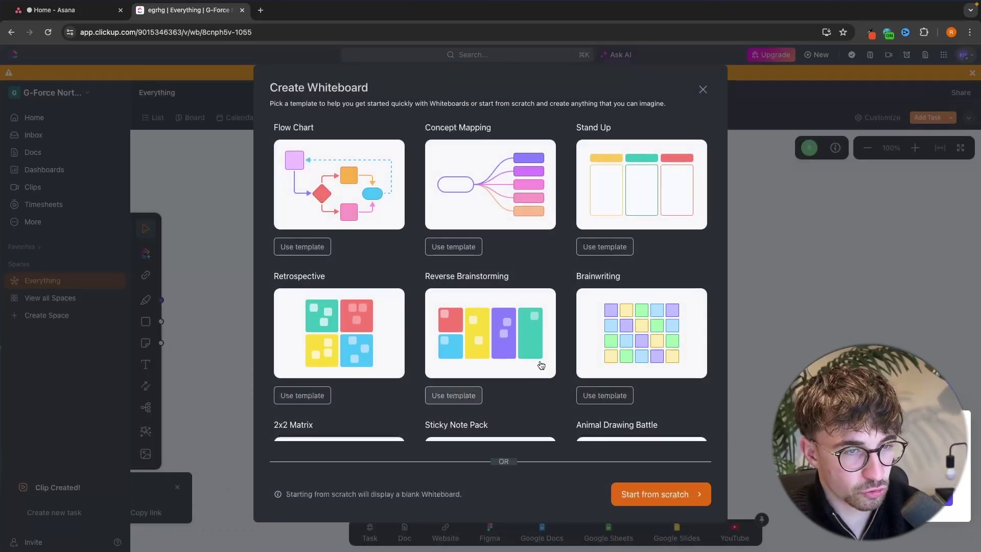
Fill the whiteboard with the Flow Chart template of Start, Action, Decision, Option and Result boxes.
scroll(541, 364, "down", 2)
scroll(541, 365, "up", 2)
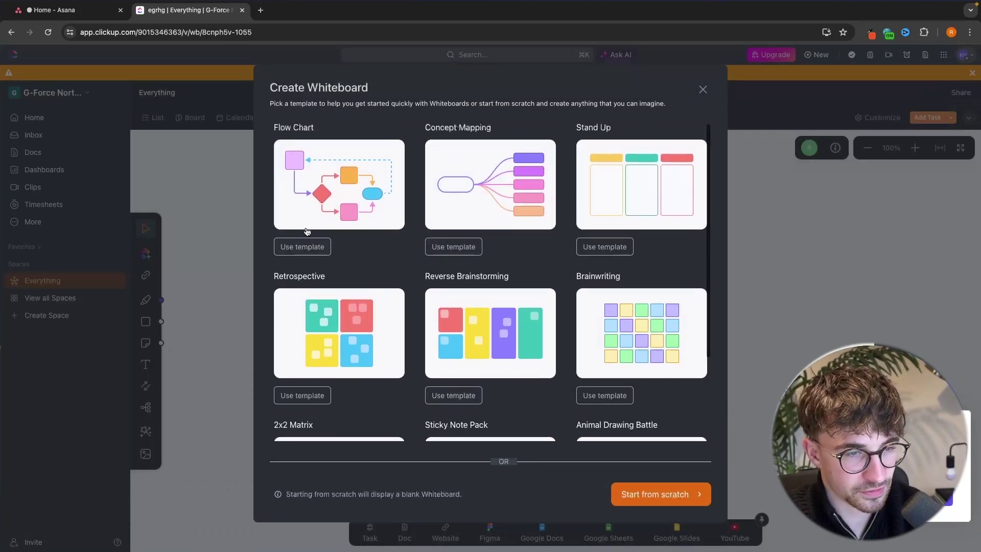
left_click(303, 246)
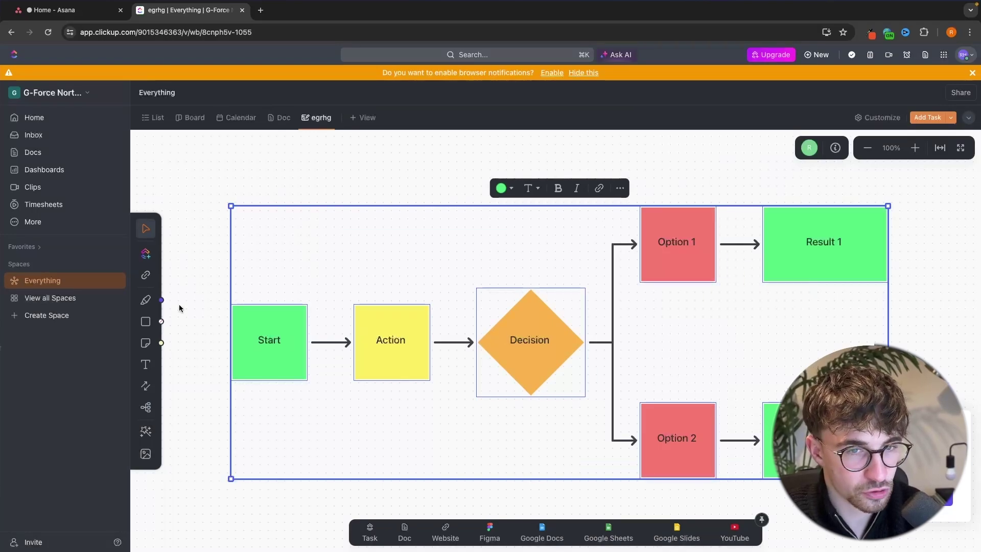
Select the Shape tool, add the Test ads timesheet task, then list the Test board's addable views.
left_click(143, 322)
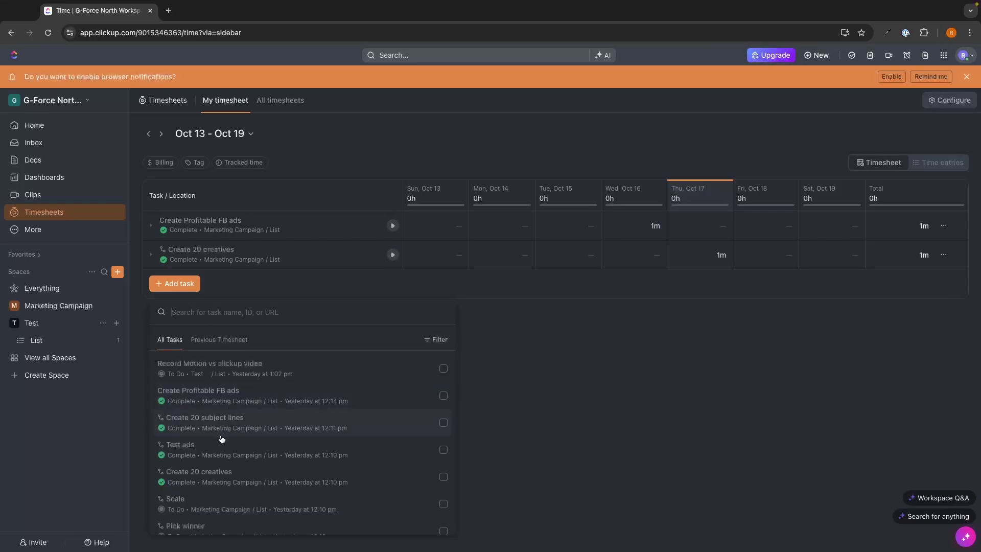
left_click(218, 445)
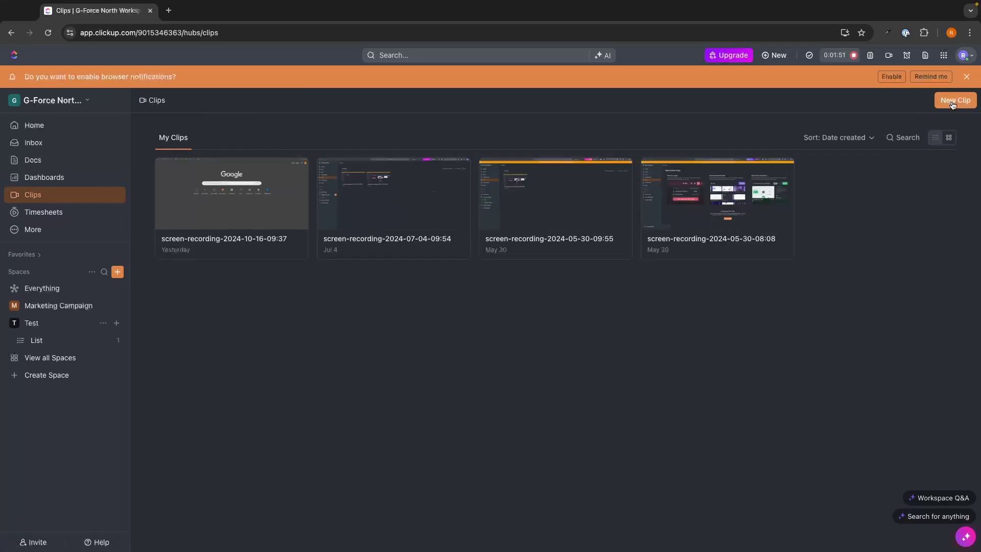
left_click(955, 101)
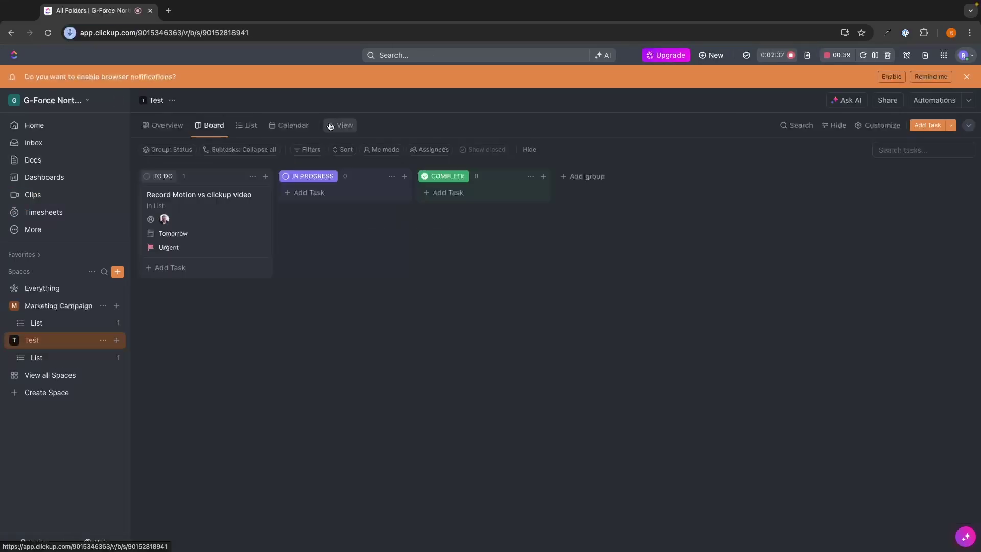
left_click(339, 125)
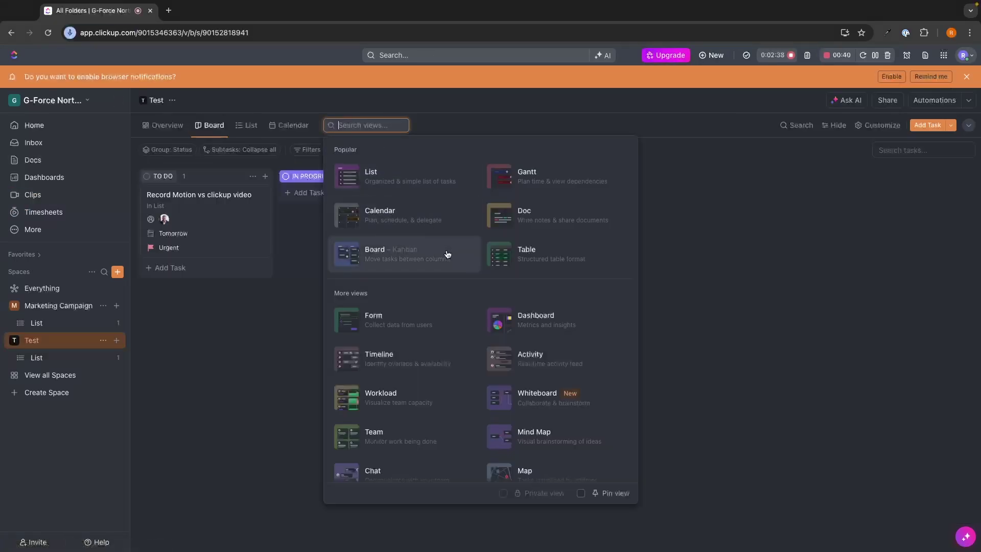